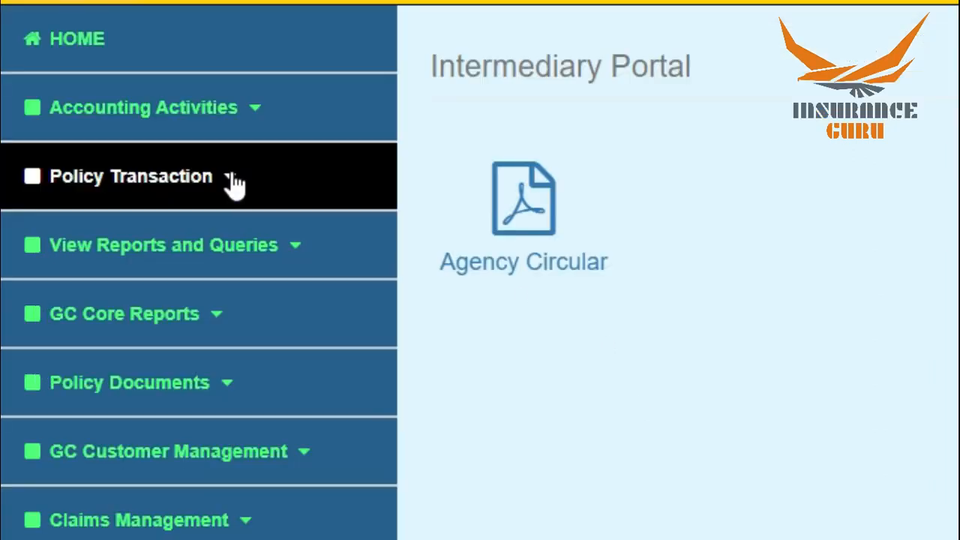
Step: Start a new/renewal policy transaction for the Motor line of business with the Motor Package Policy product
click(229, 177)
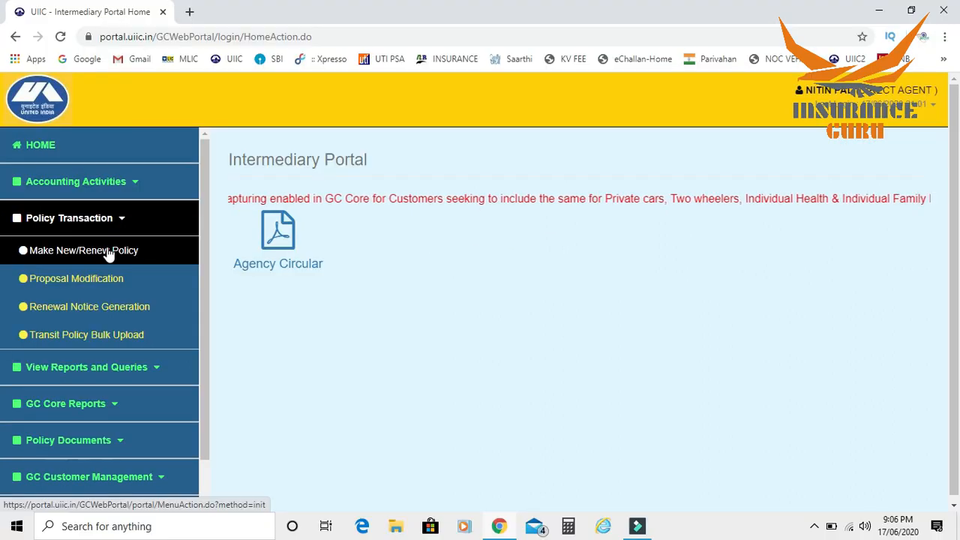
click(109, 250)
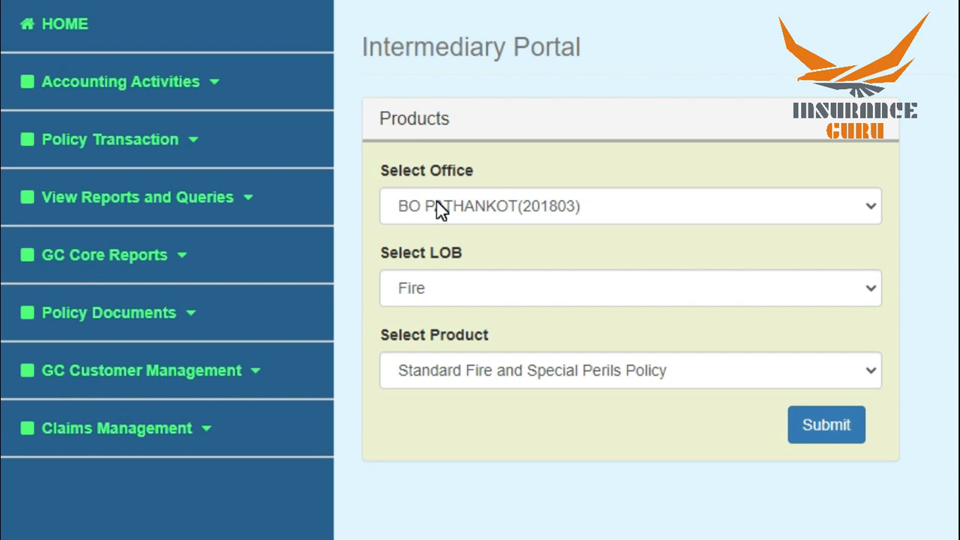
click(445, 297)
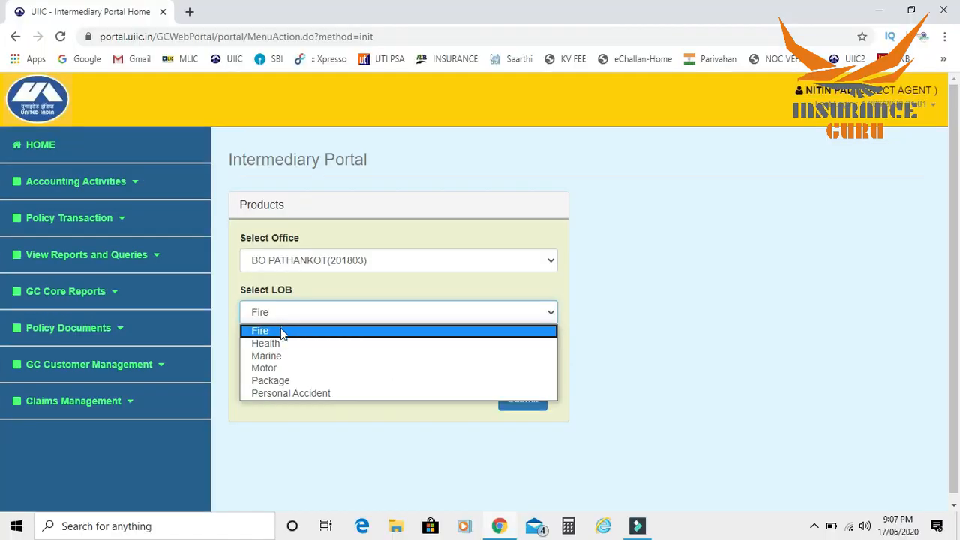
click(423, 376)
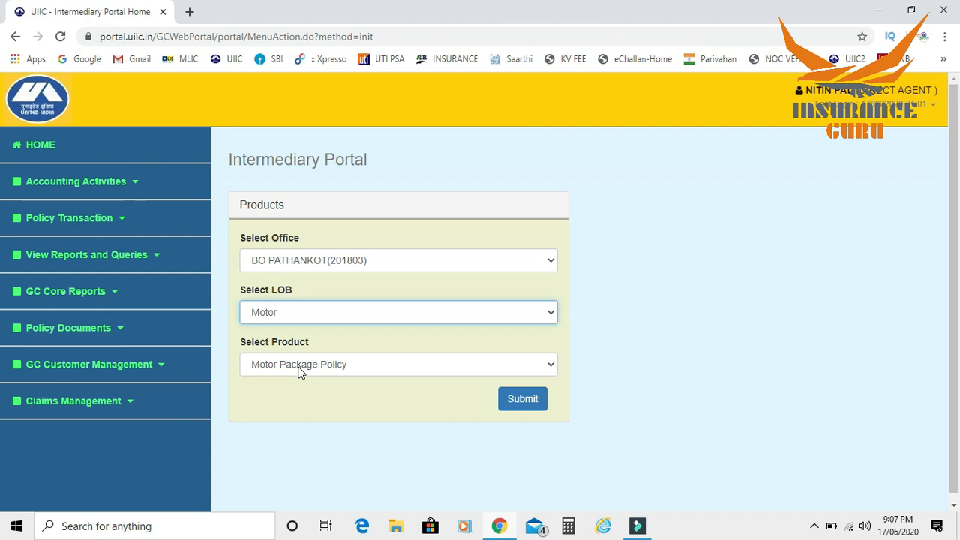
click(300, 366)
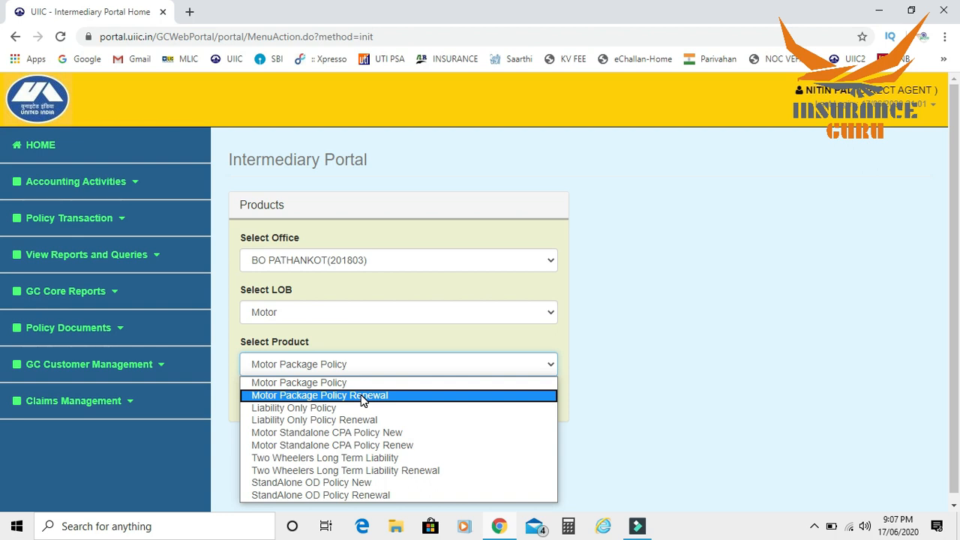
click(658, 302)
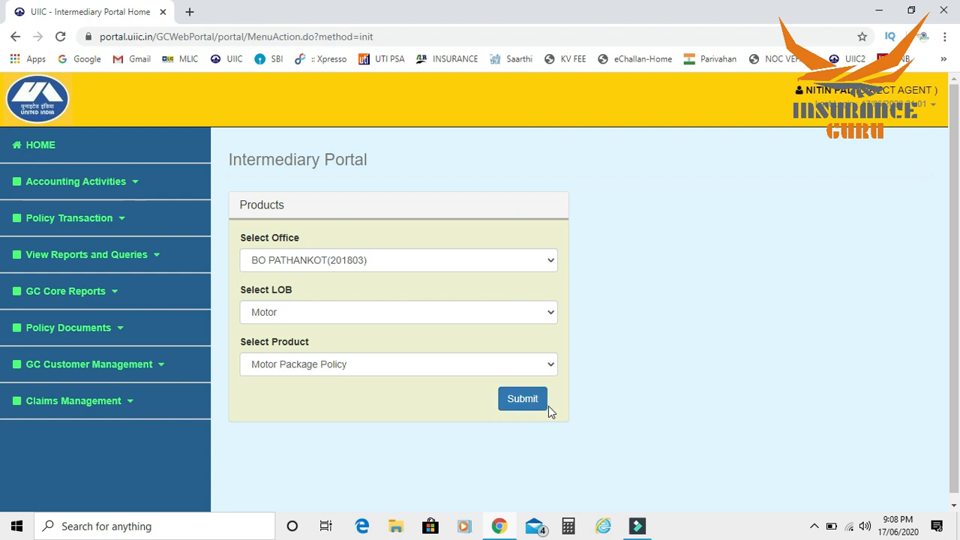
click(526, 400)
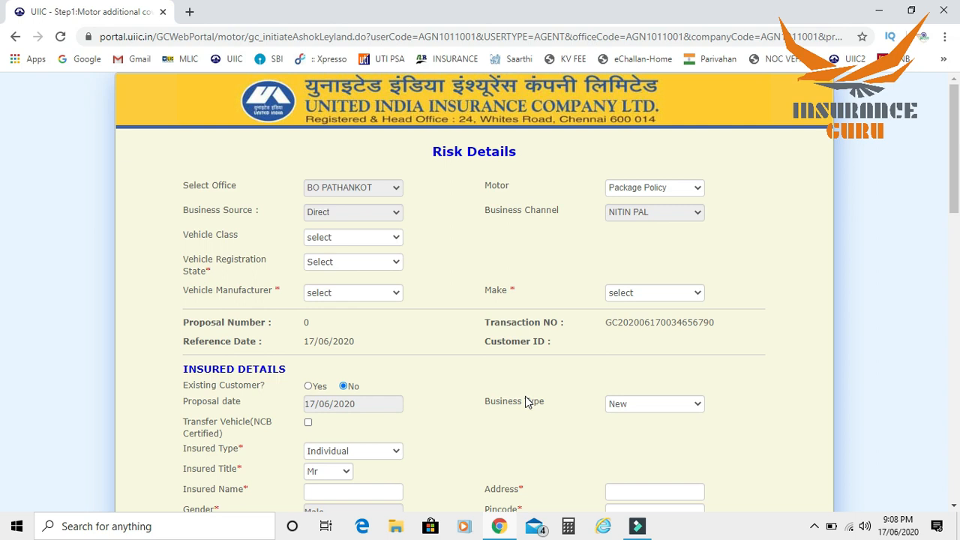
Step: Set the business type to Renewal and the vehicle class to Private Car in the risk details
click(633, 409)
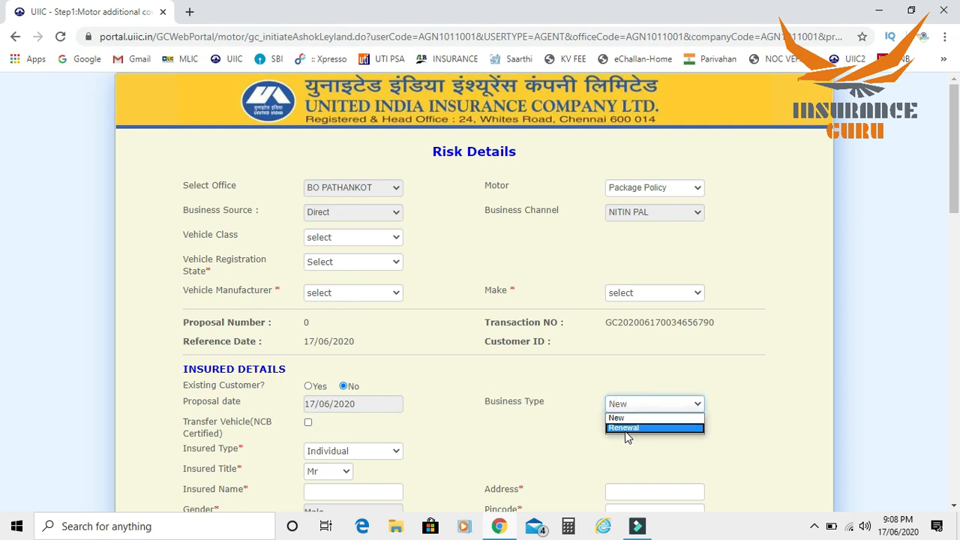
click(626, 428)
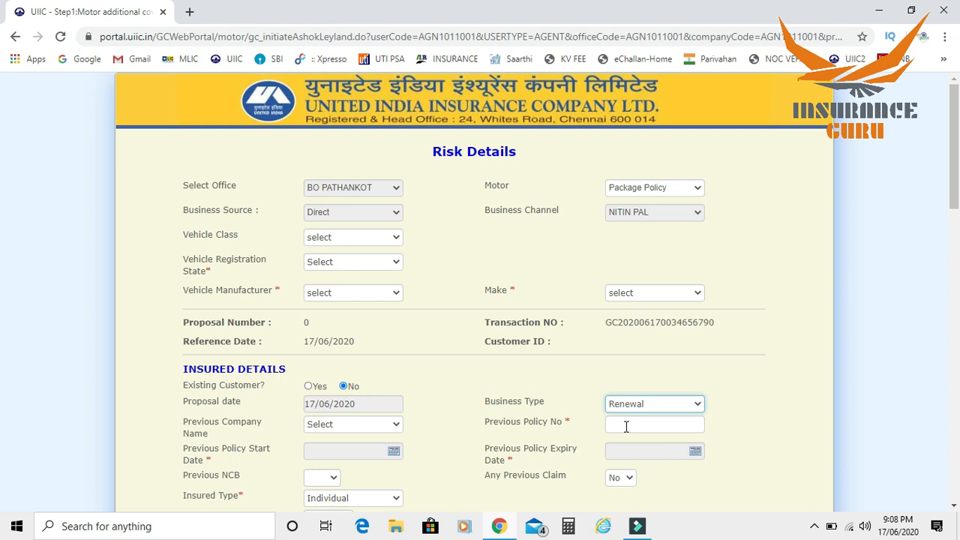
click(326, 239)
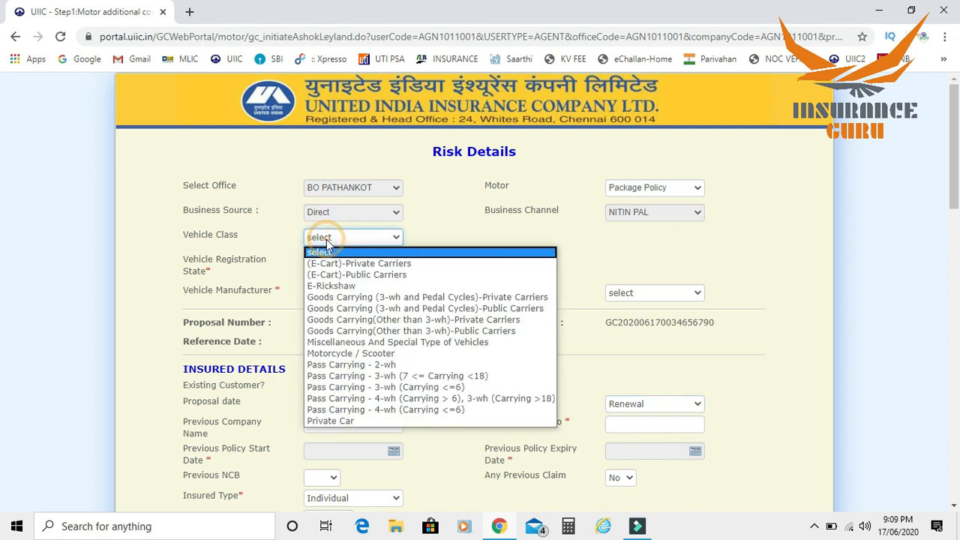
click(313, 422)
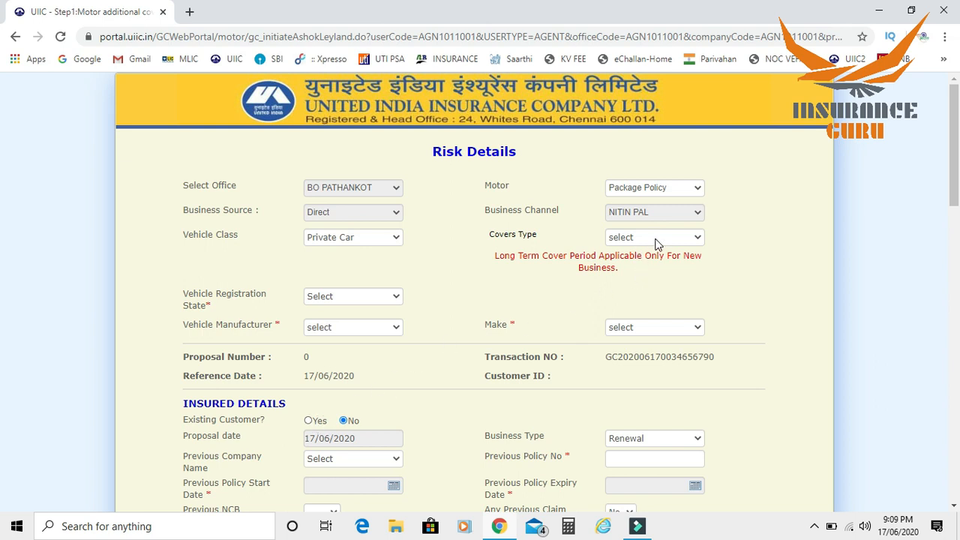
Step: Set the vehicle registration state to Himachal Pradesh and the vehicle manufacturer to MAHINDRA
click(339, 296)
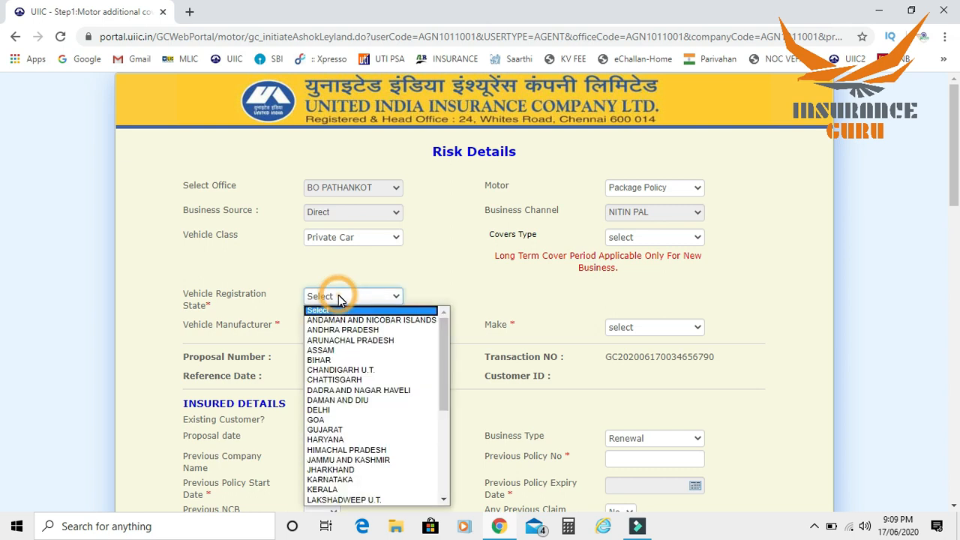
click(332, 450)
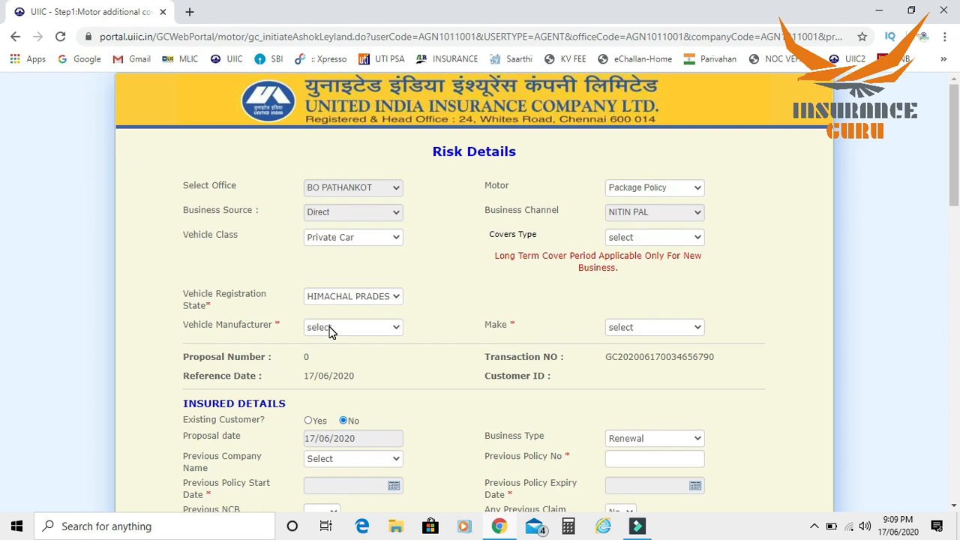
click(330, 330)
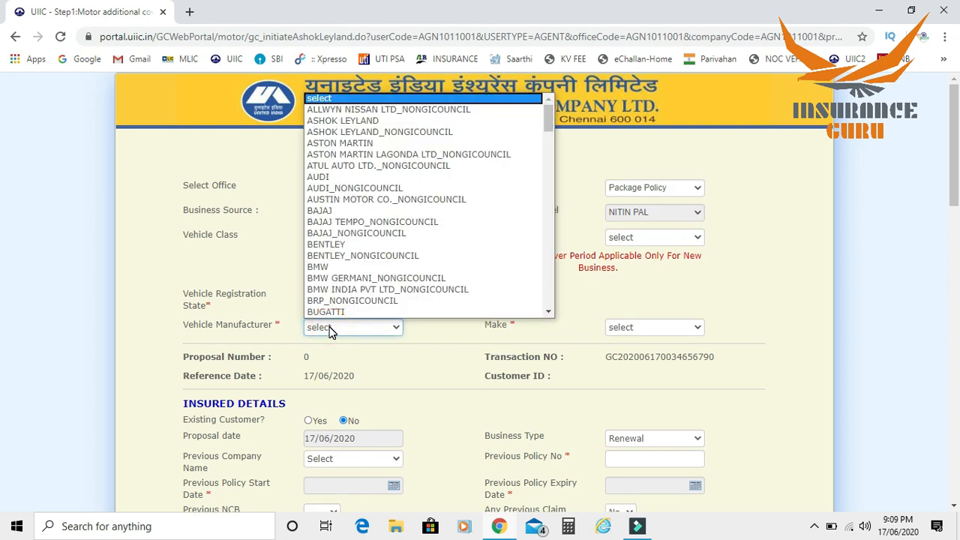
key(m)
key(Return)
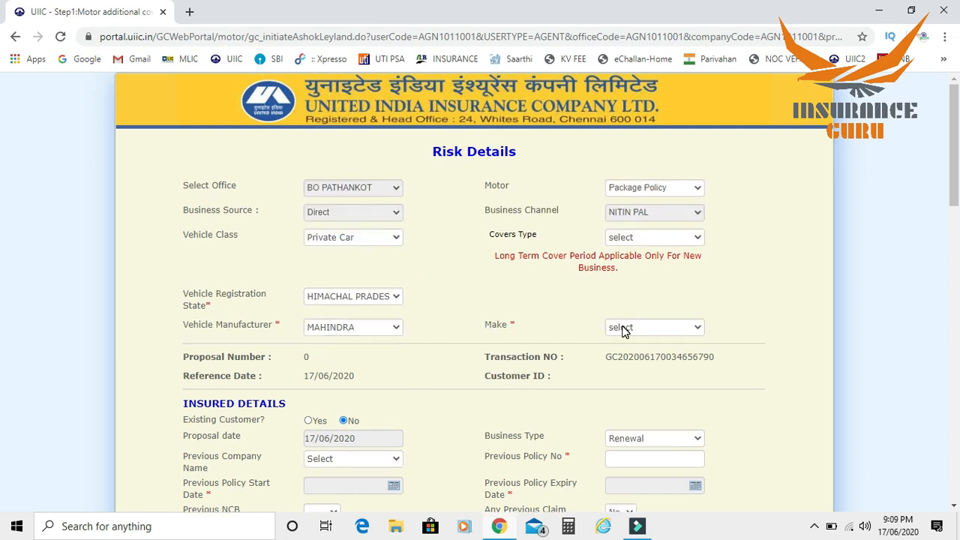
click(622, 329)
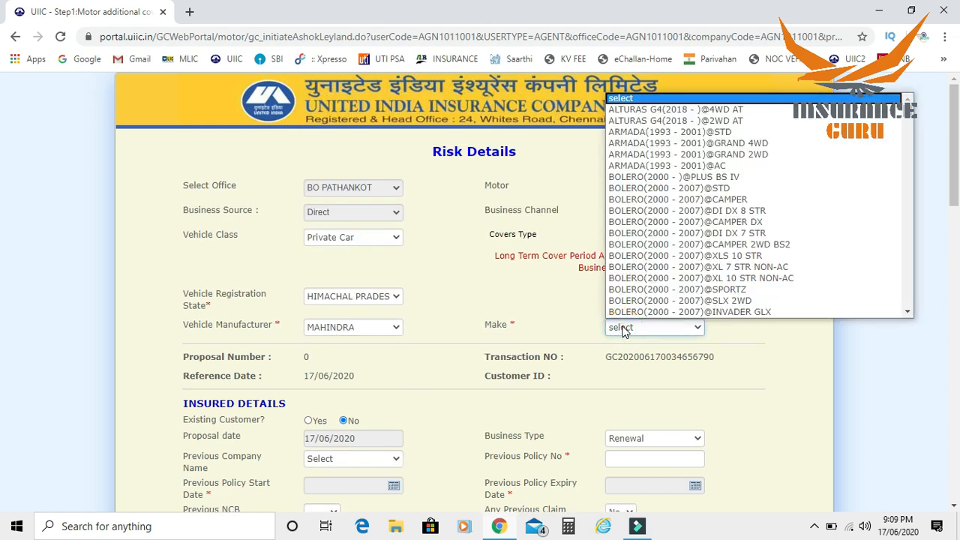
scroll(659, 259, down, 1)
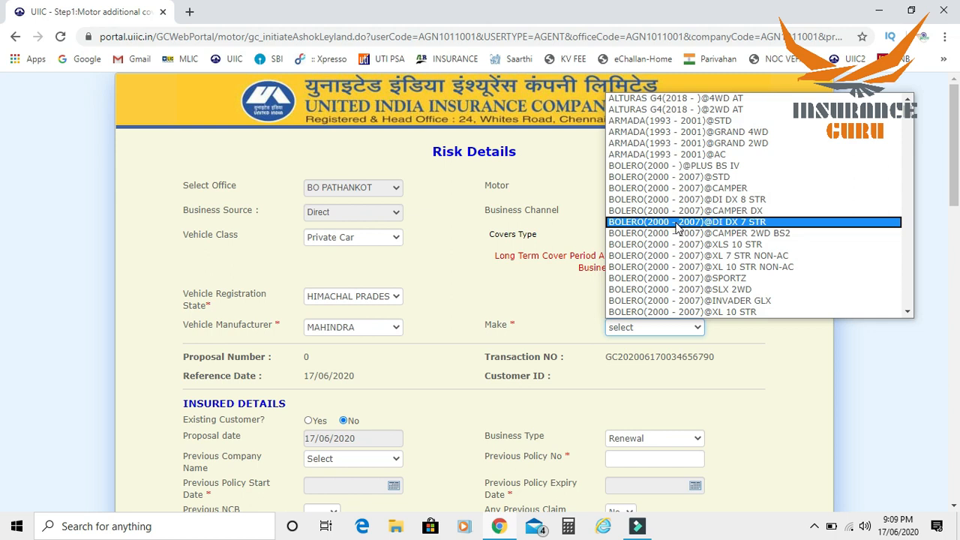
click(677, 222)
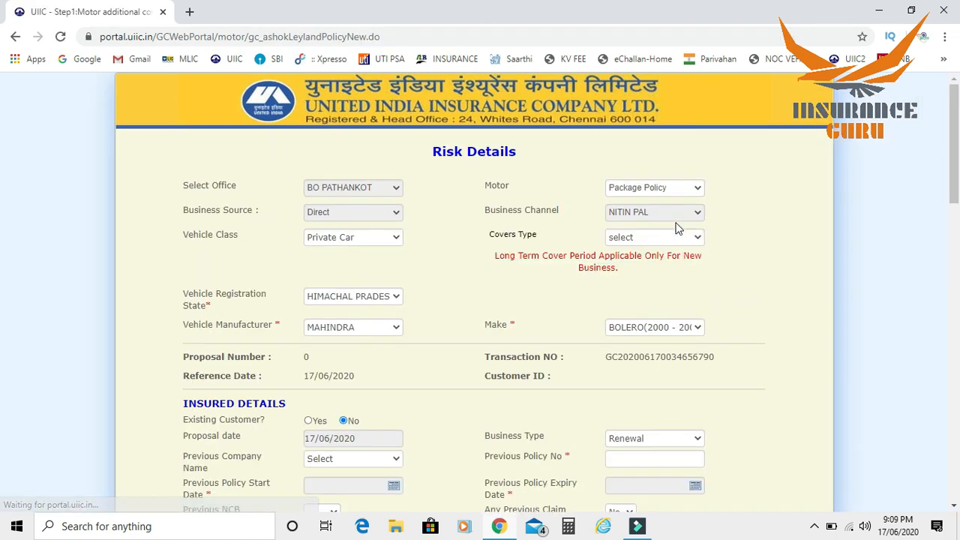
Step: Try the existing-customer option with Yes, return it to No, and keep the business type as Renewal
drag(955, 126, 955, 190)
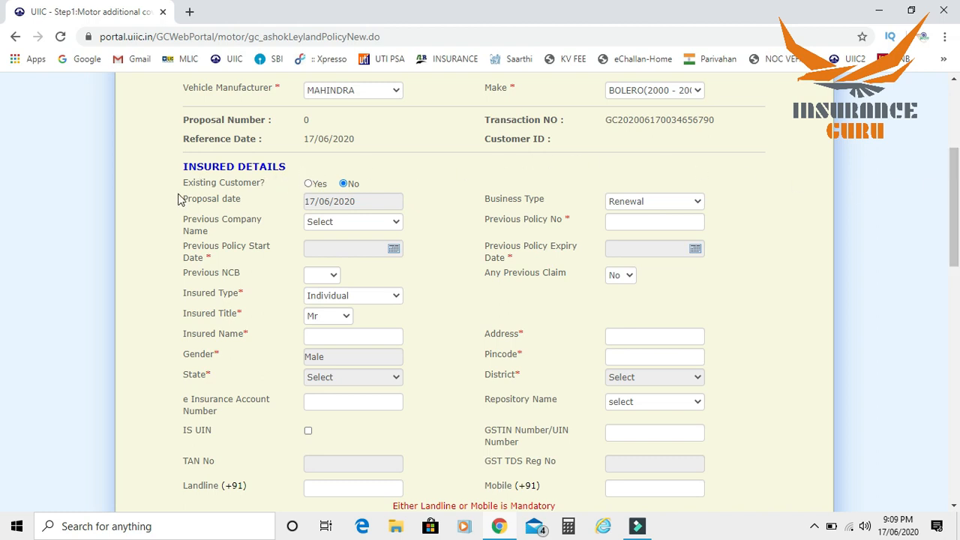
click(308, 185)
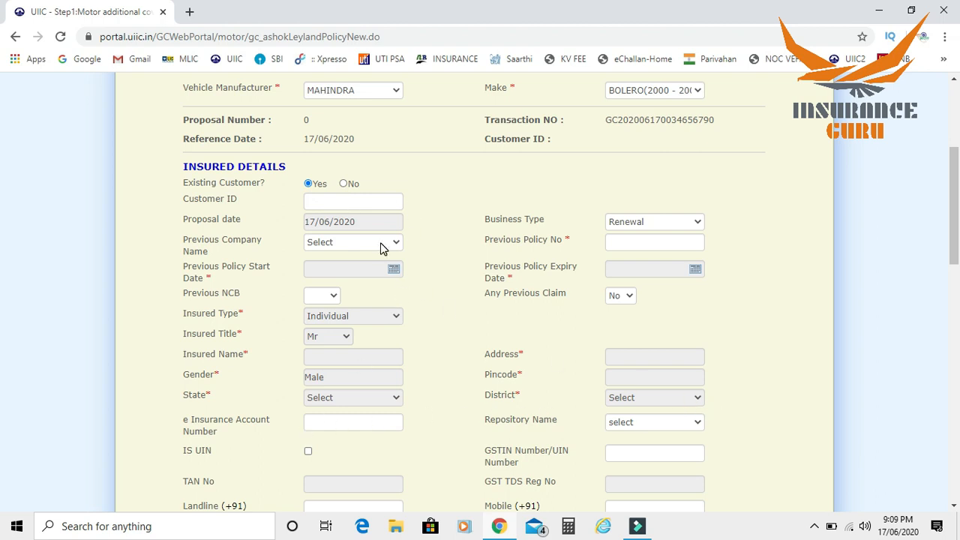
click(344, 185)
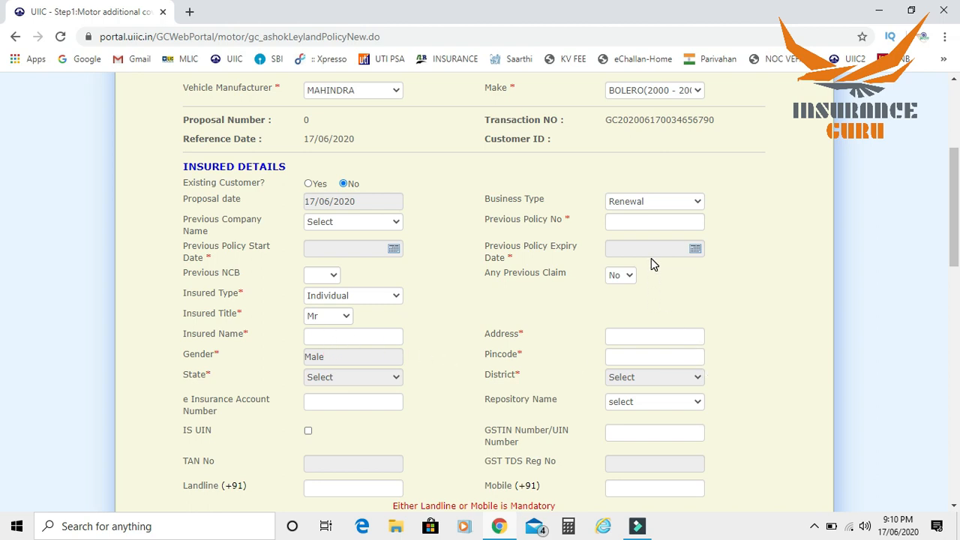
click(649, 200)
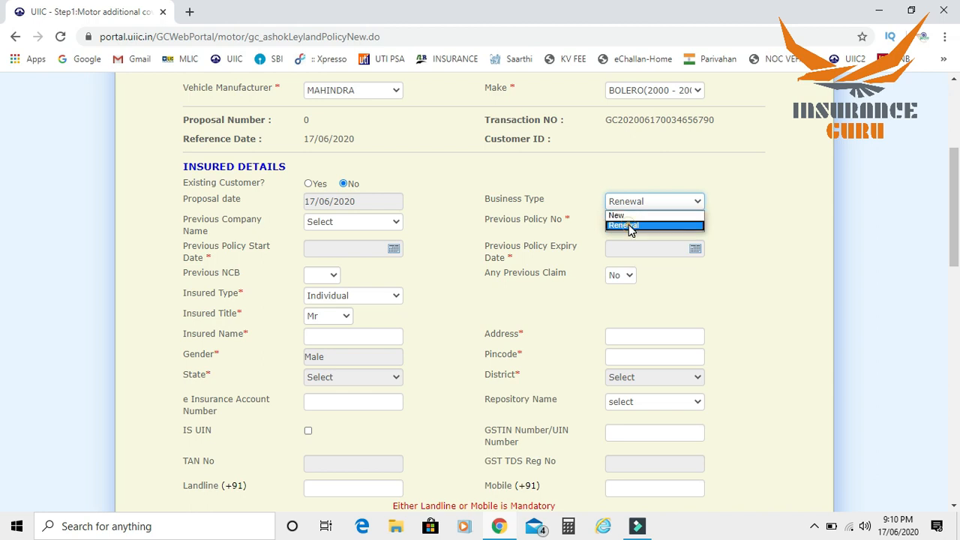
click(629, 224)
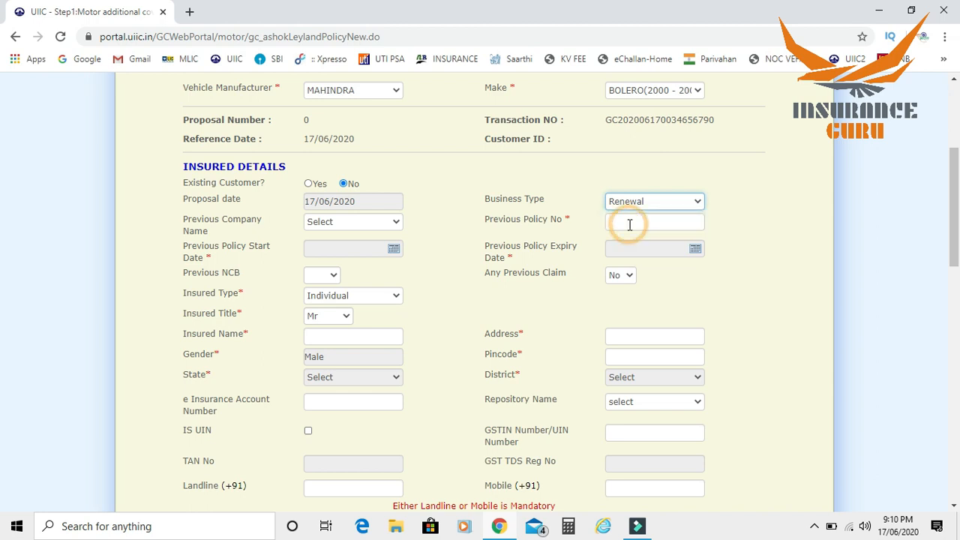
Step: Set the previous insurer to NATIONAL INSURANCE CO.LTD. and enter the previous policy number
click(332, 224)
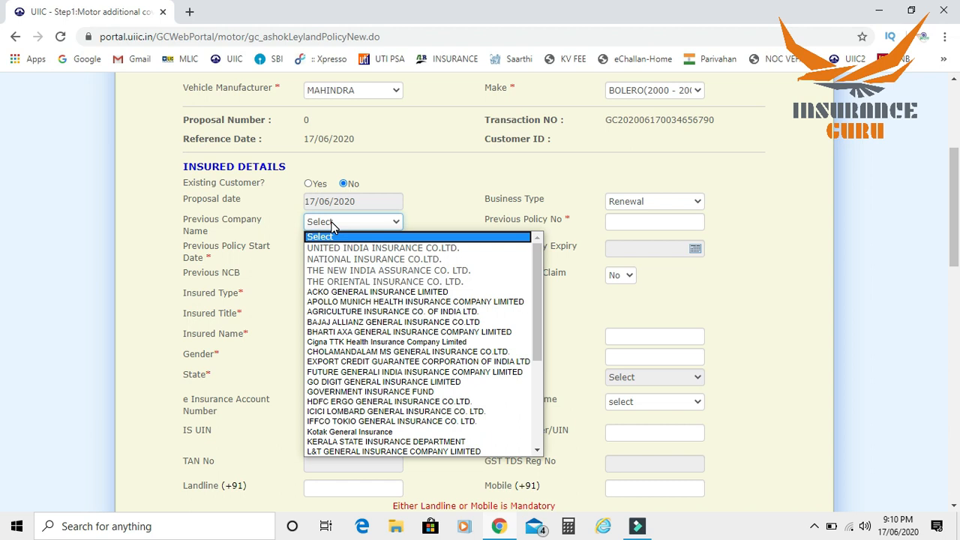
click(346, 260)
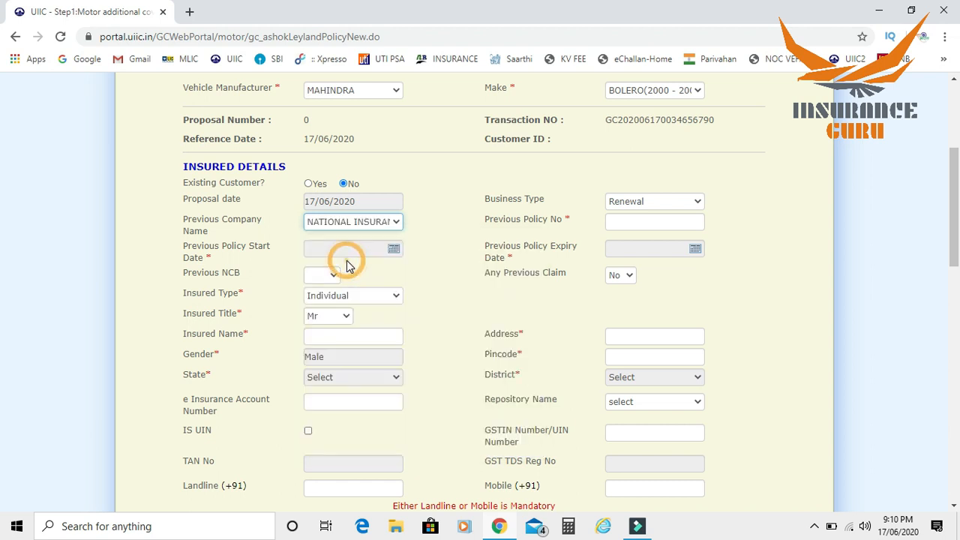
click(626, 225)
text(40501)
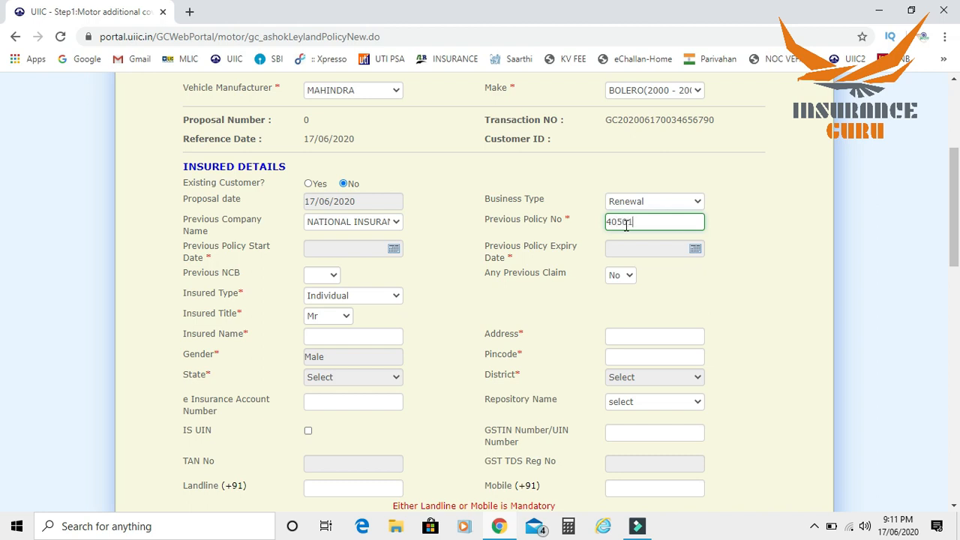
Step: Set the previous policy start date to 01/06/2019
click(393, 247)
click(393, 249)
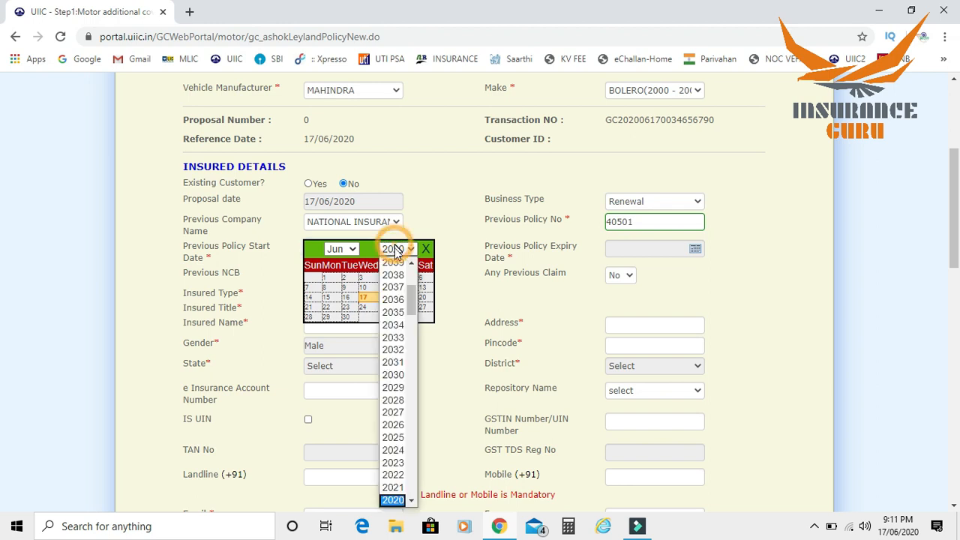
click(410, 500)
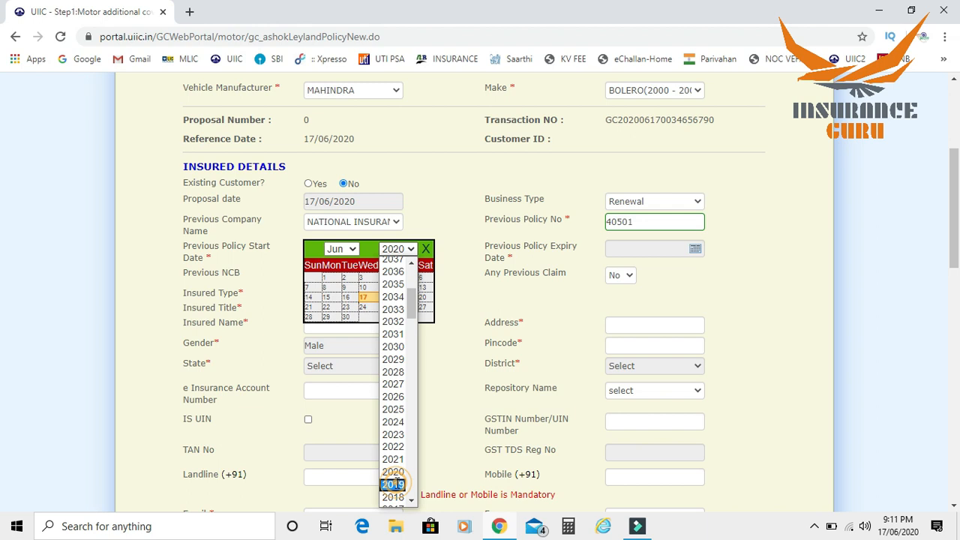
click(393, 483)
click(421, 278)
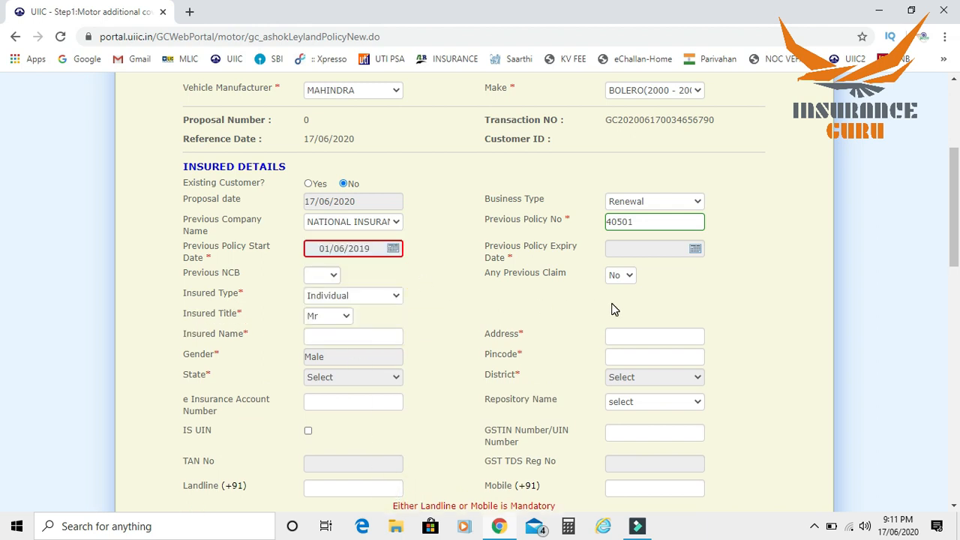
Step: Set the previous policy expiry date to 31/05/2020 and leave the Previous NCB selection blank
click(697, 247)
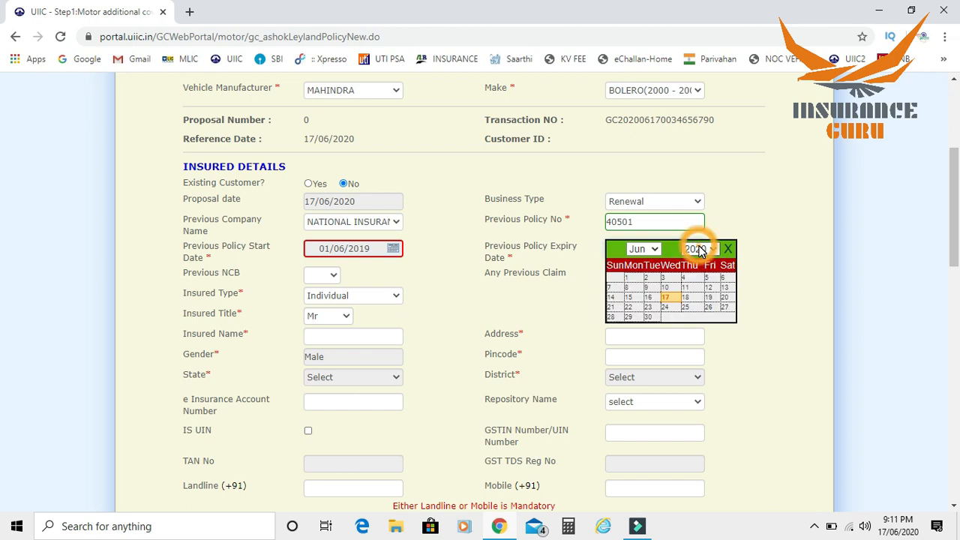
click(694, 250)
click(694, 251)
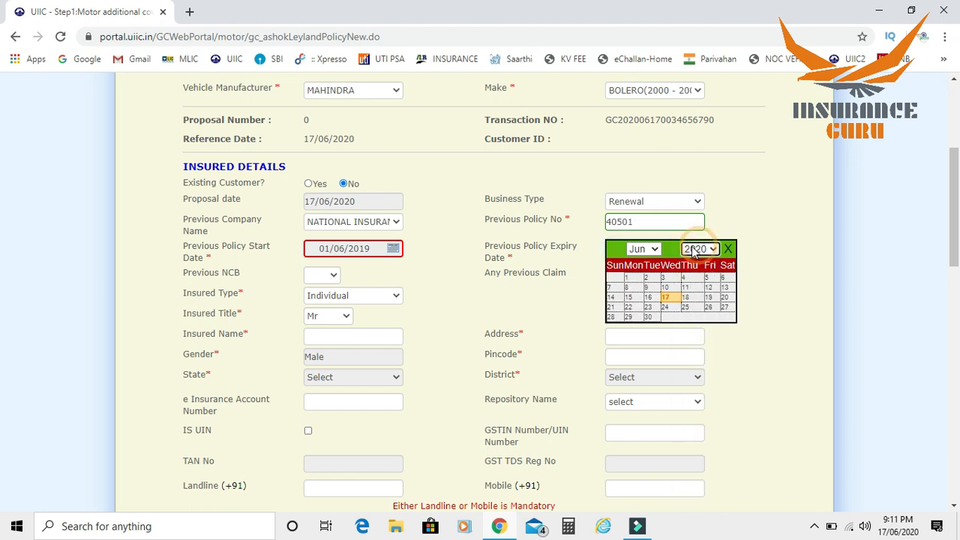
click(642, 251)
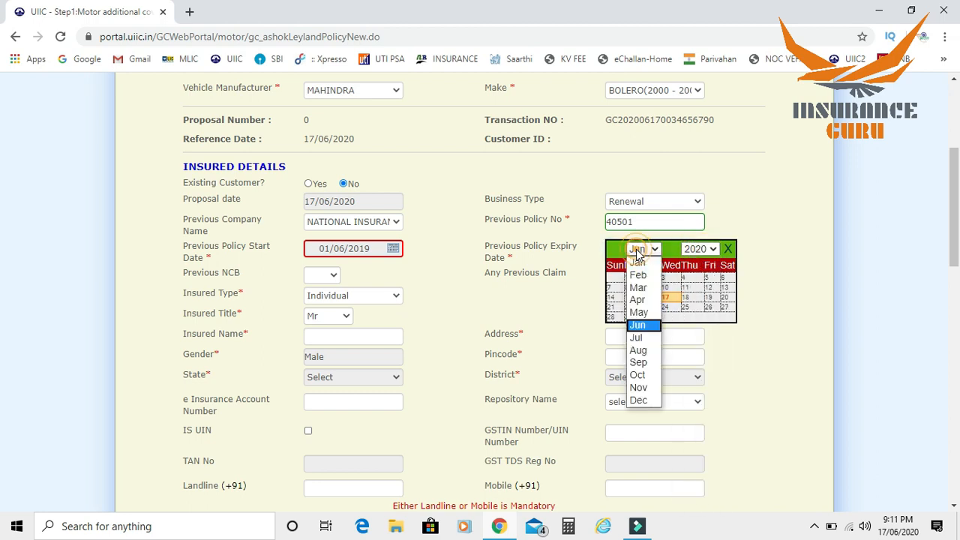
click(638, 311)
click(613, 329)
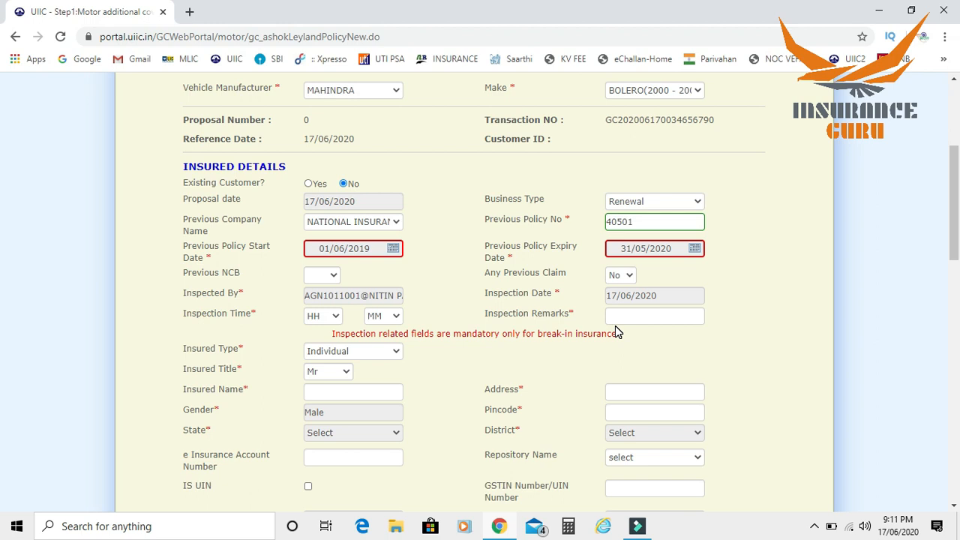
click(324, 277)
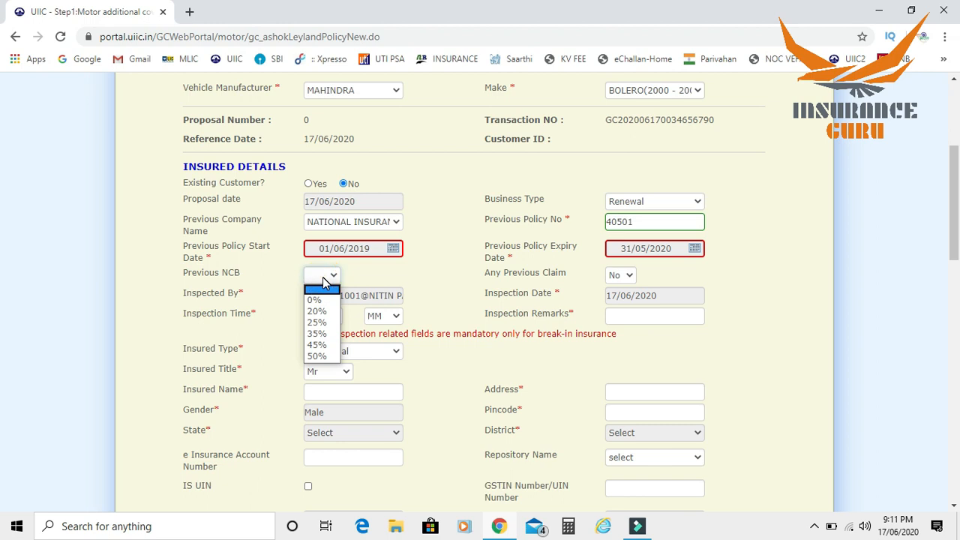
click(315, 289)
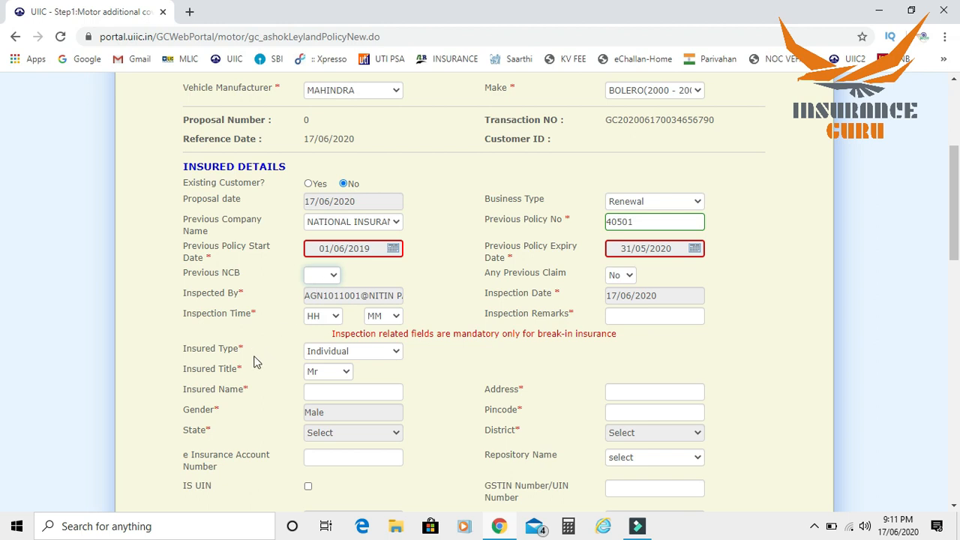
Step: Set the inspection time to 8:17 and enter the inspection remarks "vehicle is in good condition"
click(319, 321)
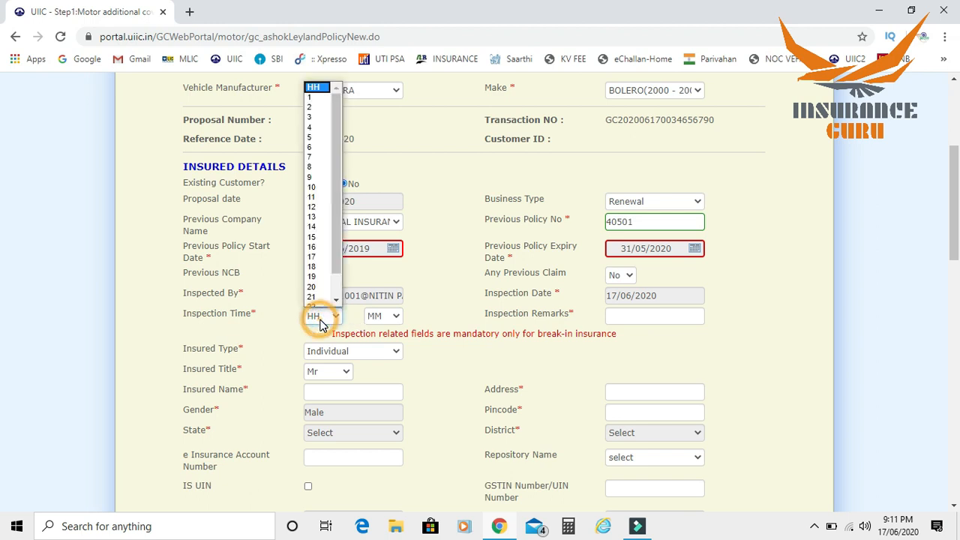
click(320, 162)
click(376, 315)
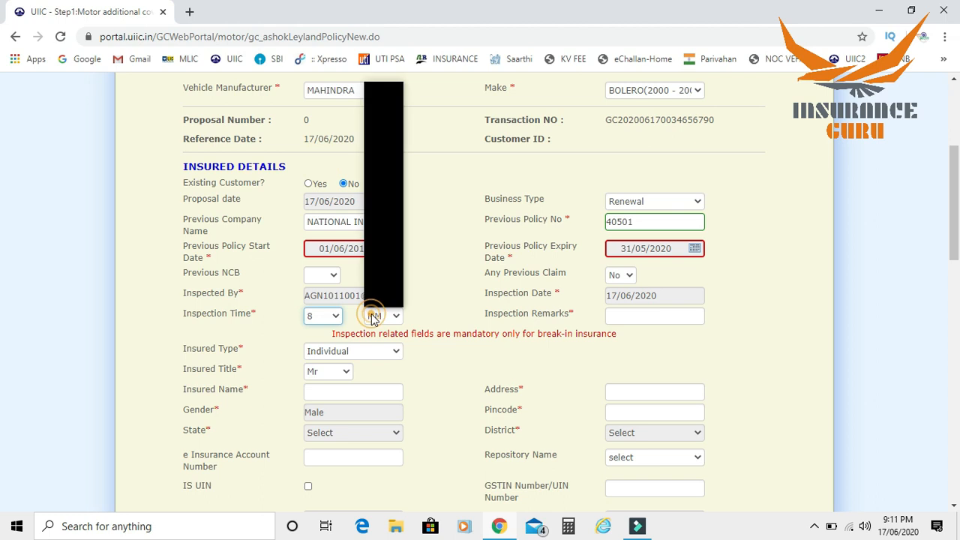
click(373, 241)
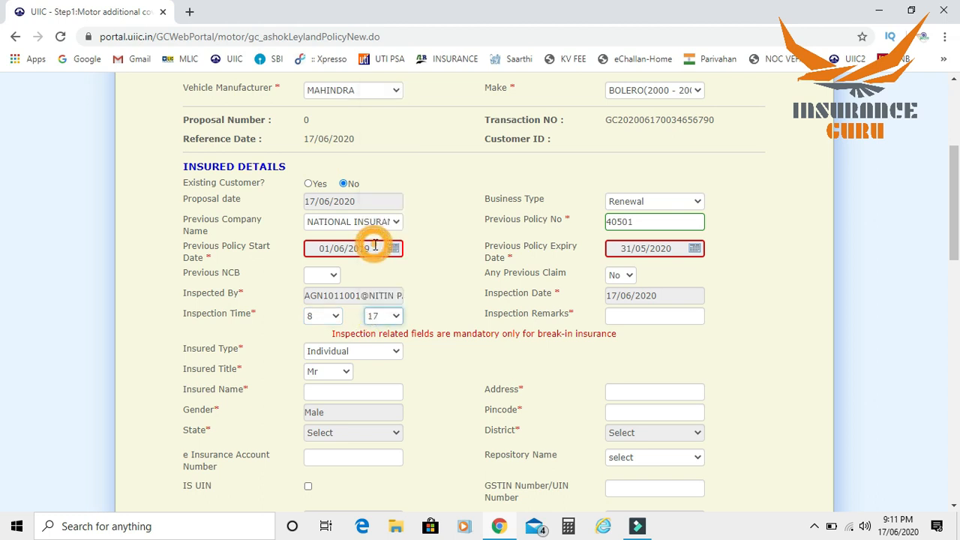
click(651, 321)
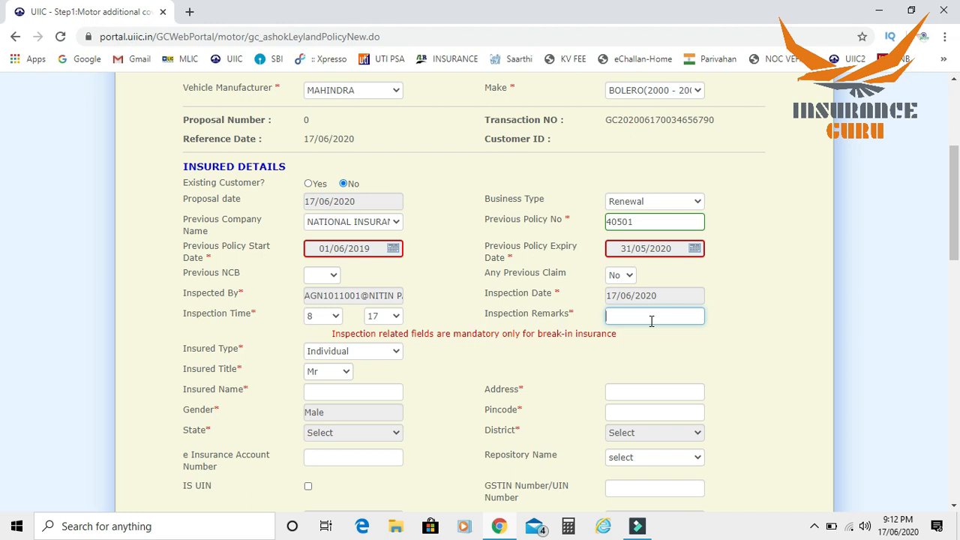
text(Vehicle is in good condition)
Step: Enter the insured's name, address and postal pincode in the insured details
click(319, 389)
text(abc)
key(Tab)
text(xyc)
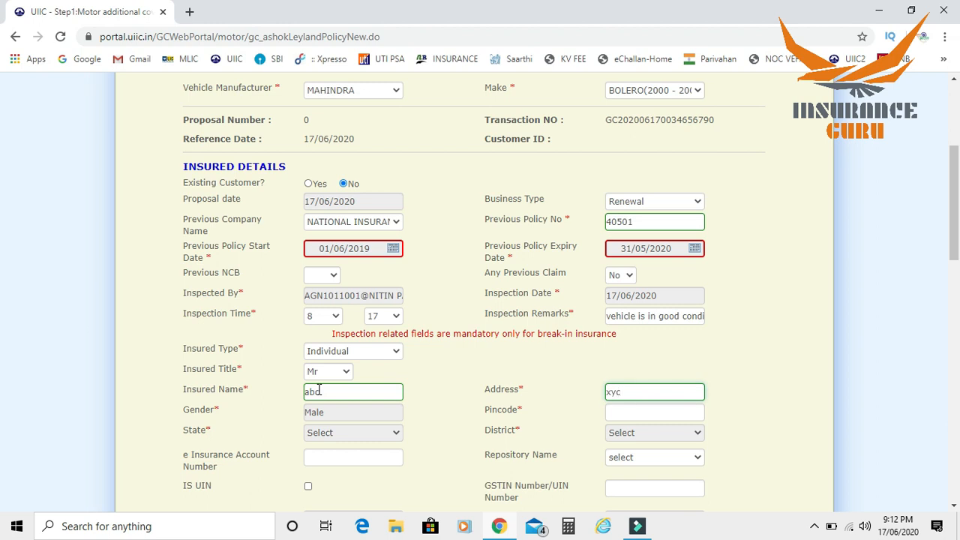
key(Tab)
text(145001)
key(Tab)
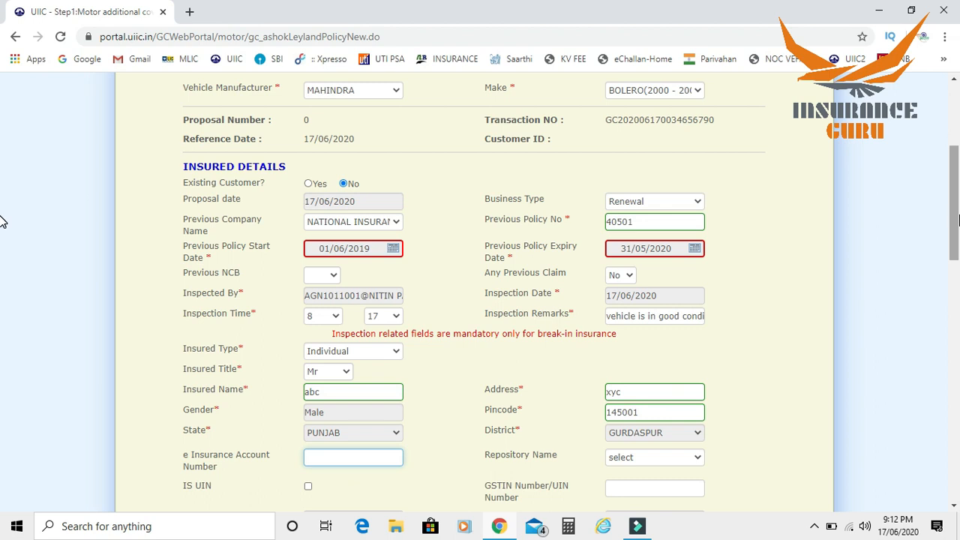
Step: Fill in the insured's mobile number, e-mail address and date of birth
drag(955, 219, 952, 299)
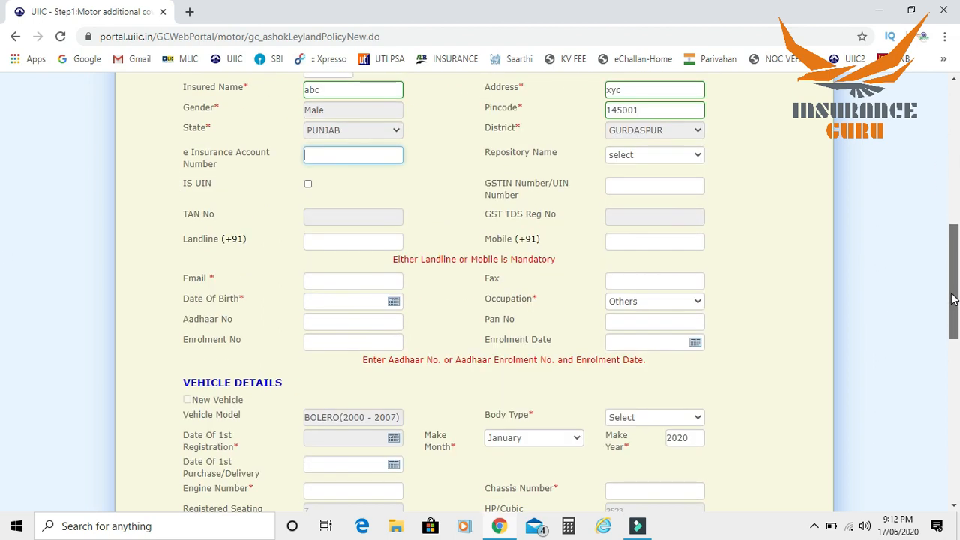
click(620, 240)
text(1234567890)
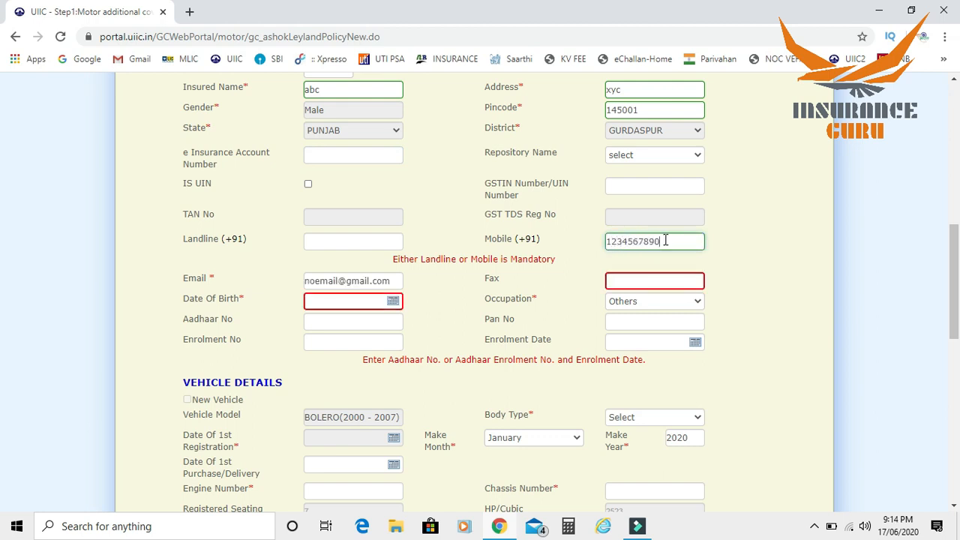
triple_click(394, 279)
click(395, 279)
key(Tab)
text(20/)
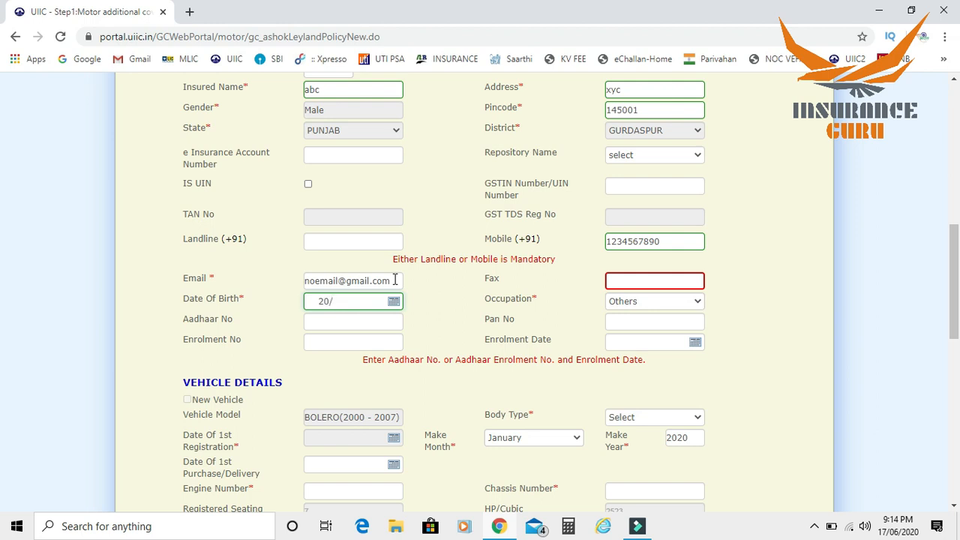
text(07/1980)
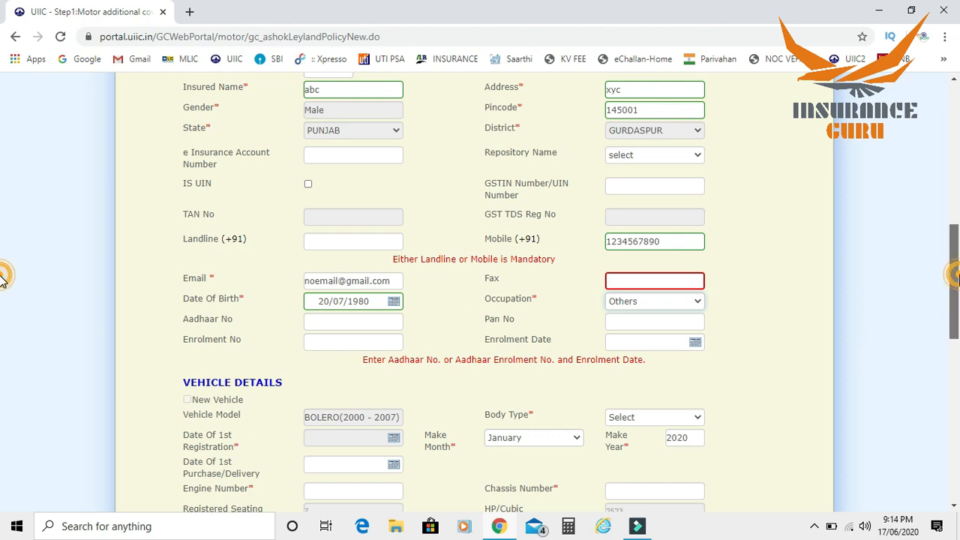
Step: Set the vehicle's body type to 5 DOOR and its make year to 2018
drag(952, 282, 952, 349)
click(634, 152)
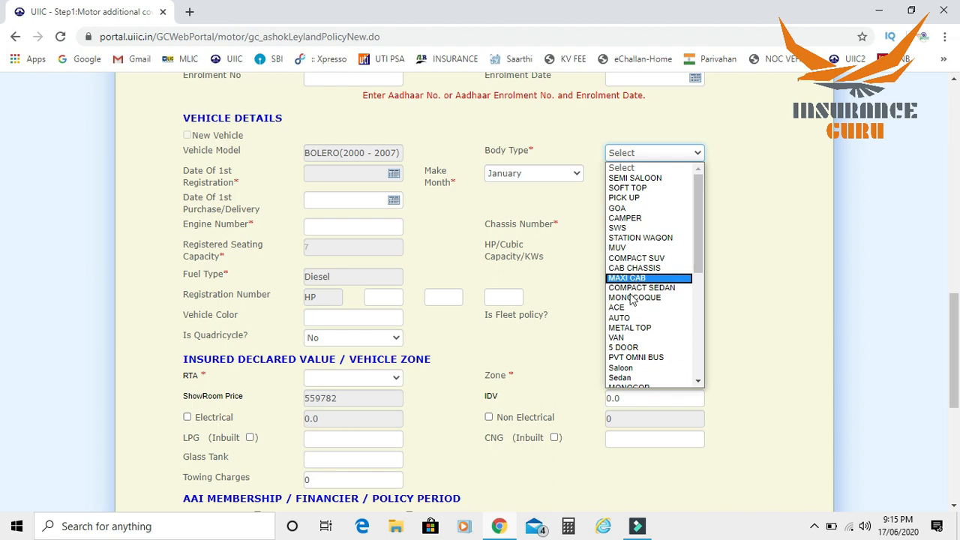
click(622, 347)
click(690, 171)
key(BackSpace)
key(BackSpace)
key(BackSpace)
key(BackSpace)
text(201)
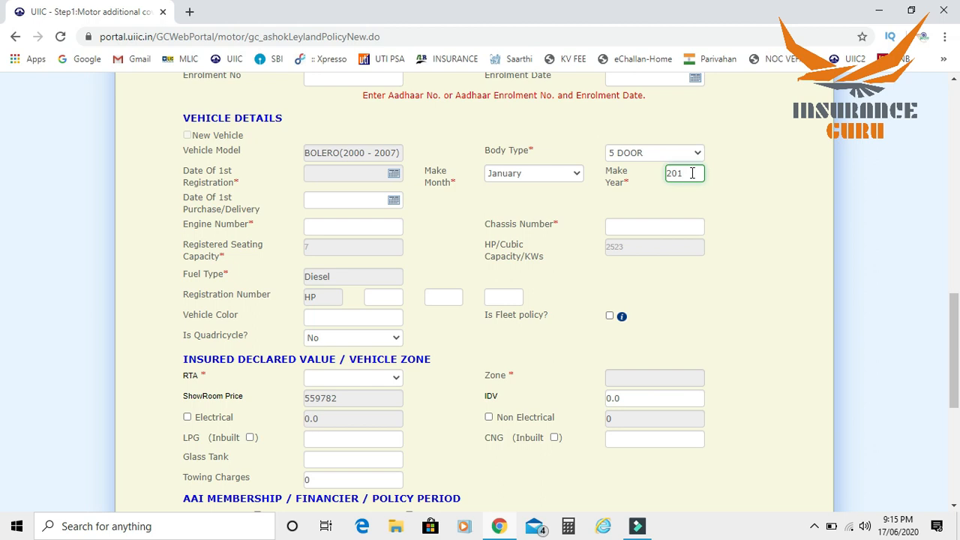
text(8)
Step: Set the vehicle's date of first registration to 08/01/2018
click(390, 174)
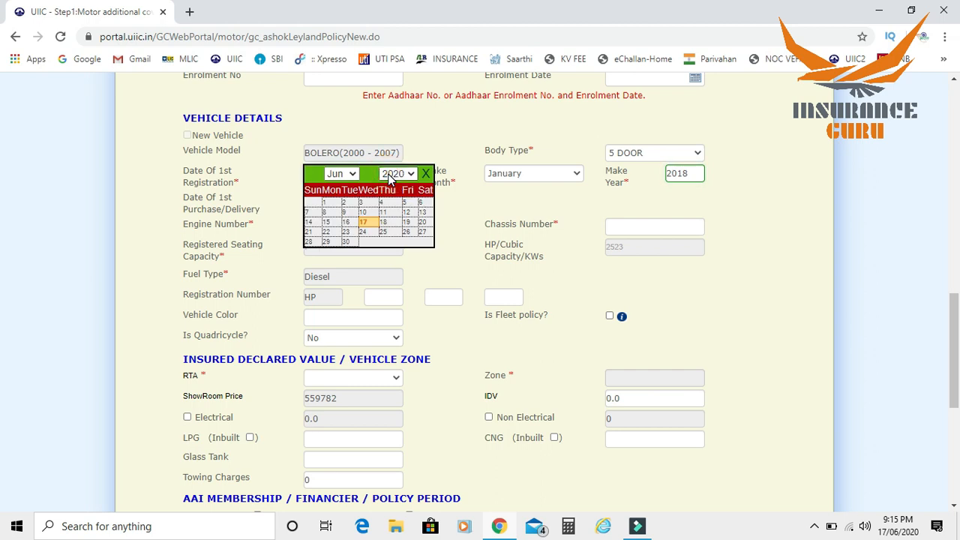
click(393, 173)
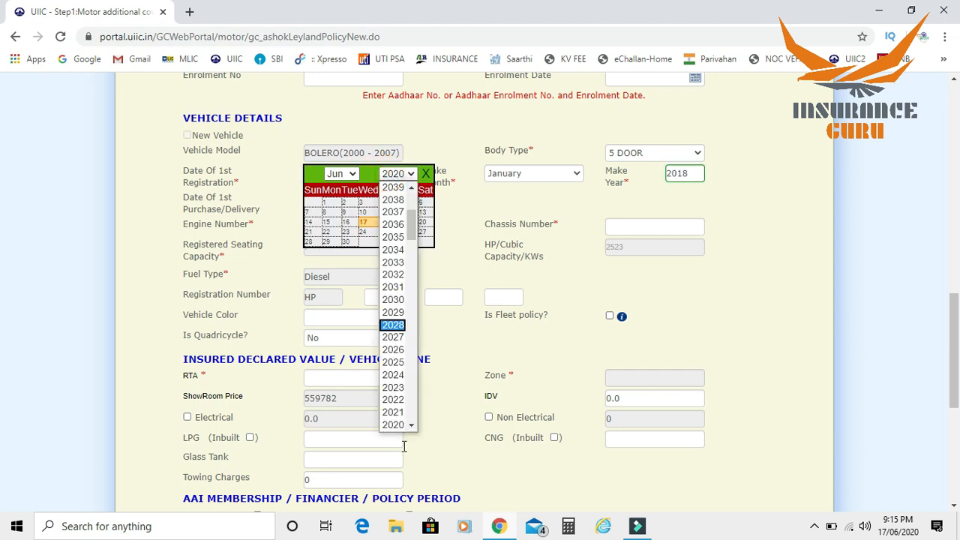
click(410, 424)
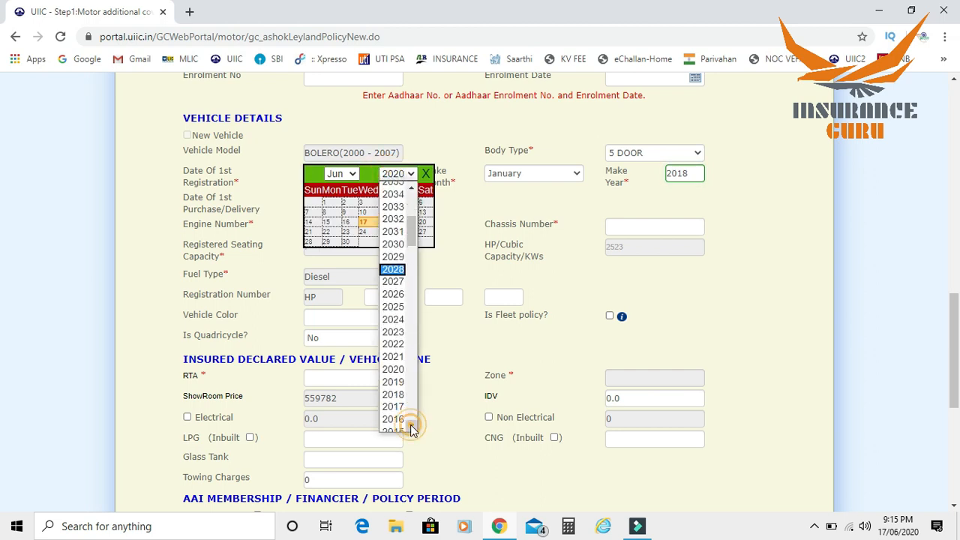
click(393, 393)
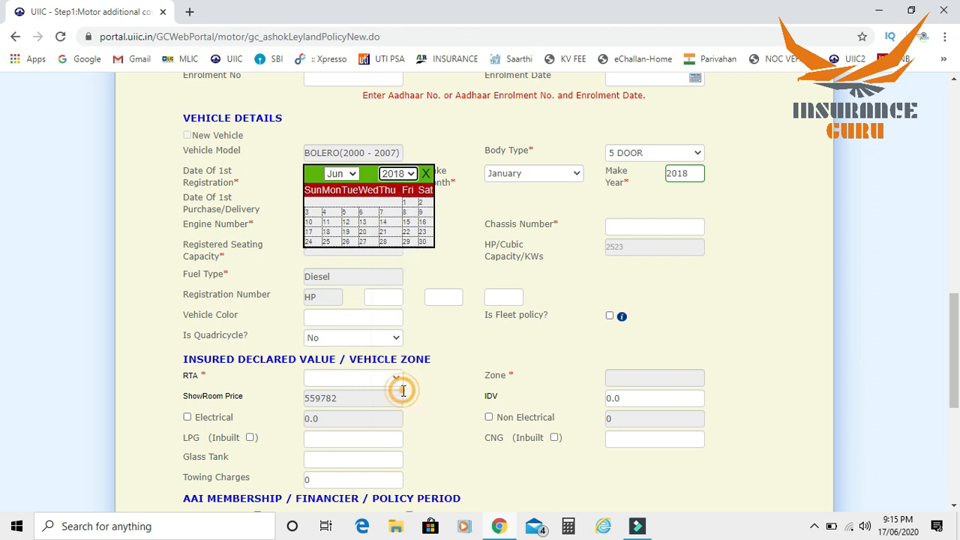
click(349, 174)
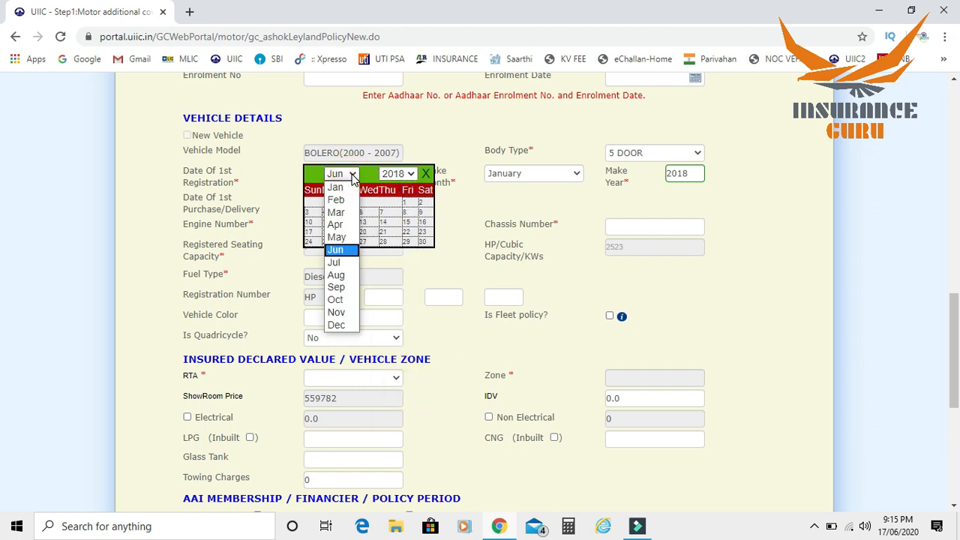
click(338, 190)
click(336, 213)
Step: Enter the vehicle's engine number and chassis number
click(330, 230)
text(12345)
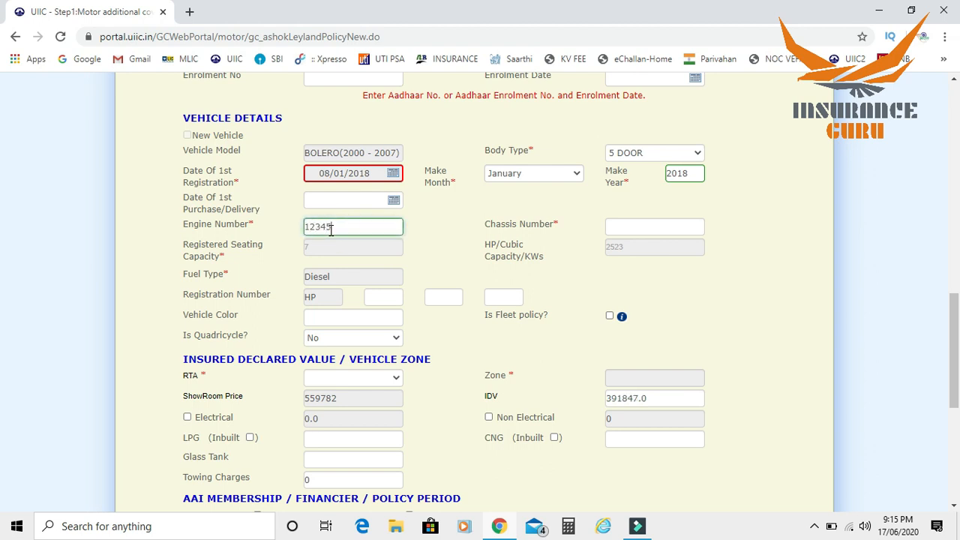
text(6454)
key(Tab)
text(577544)
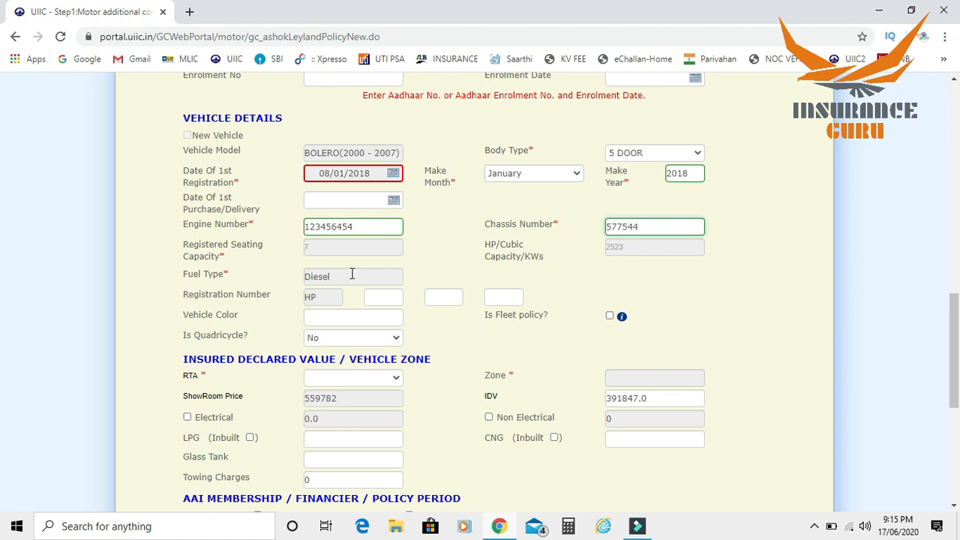
Step: Complete the vehicle's registration number, leaving its series part blank
click(370, 296)
text(01)
key(Tab)
key(Tab)
text(1222)
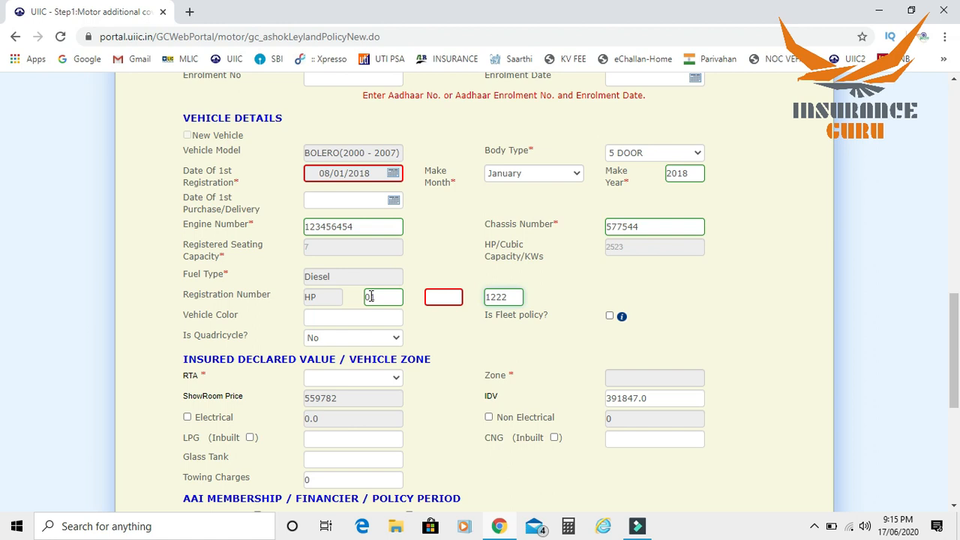
Step: Set the vehicle color to white and the RTA to HP01 SHIMLA URBAN
click(329, 321)
text(white)
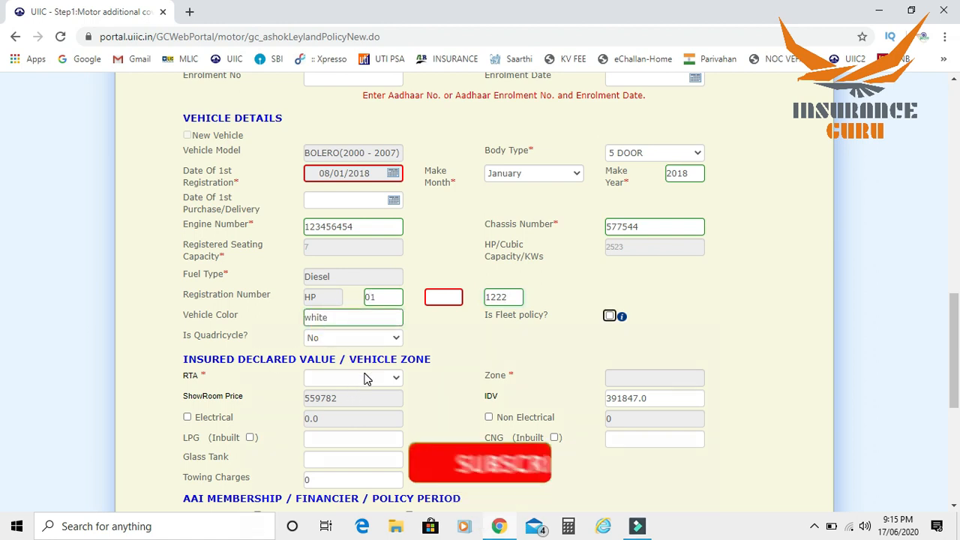
click(367, 377)
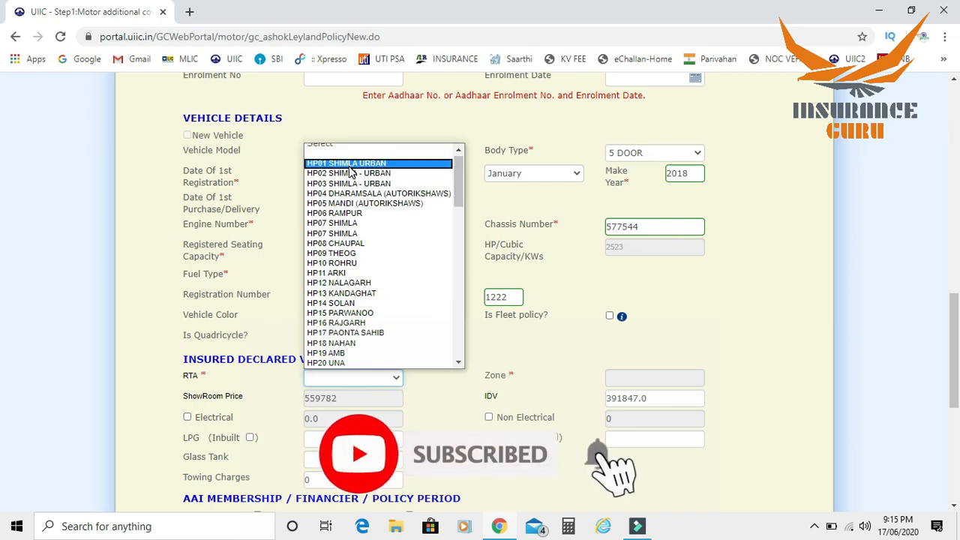
click(349, 169)
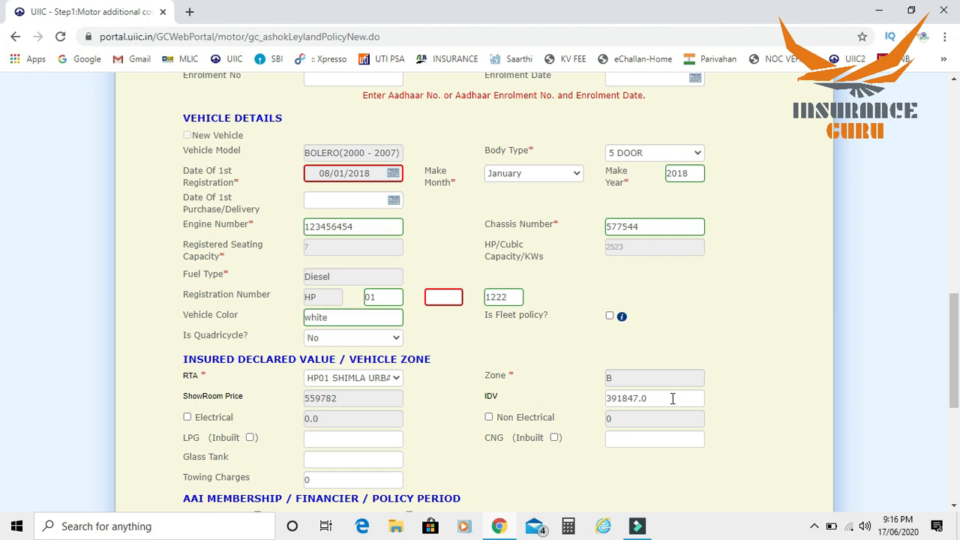
Step: Enable the OD discount and set it to 20%
drag(956, 352, 954, 418)
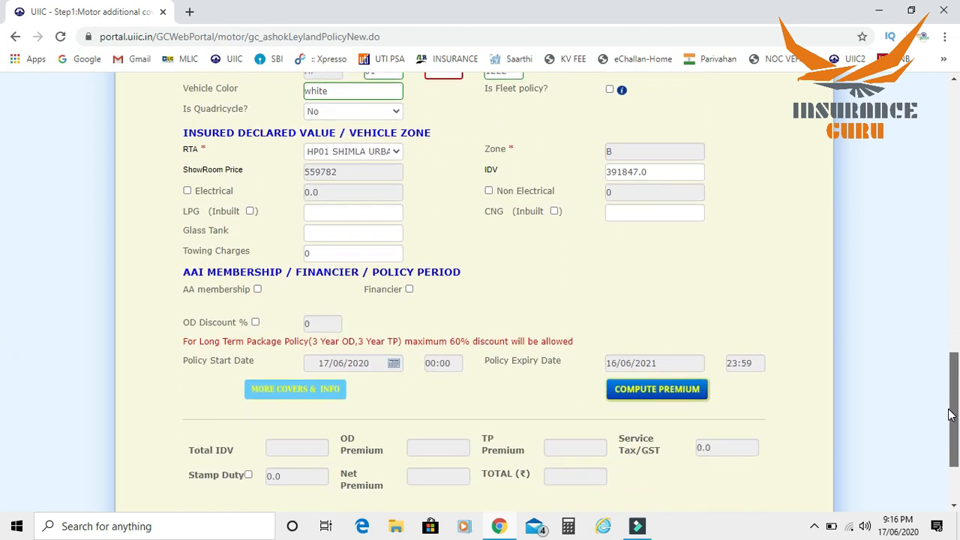
click(255, 322)
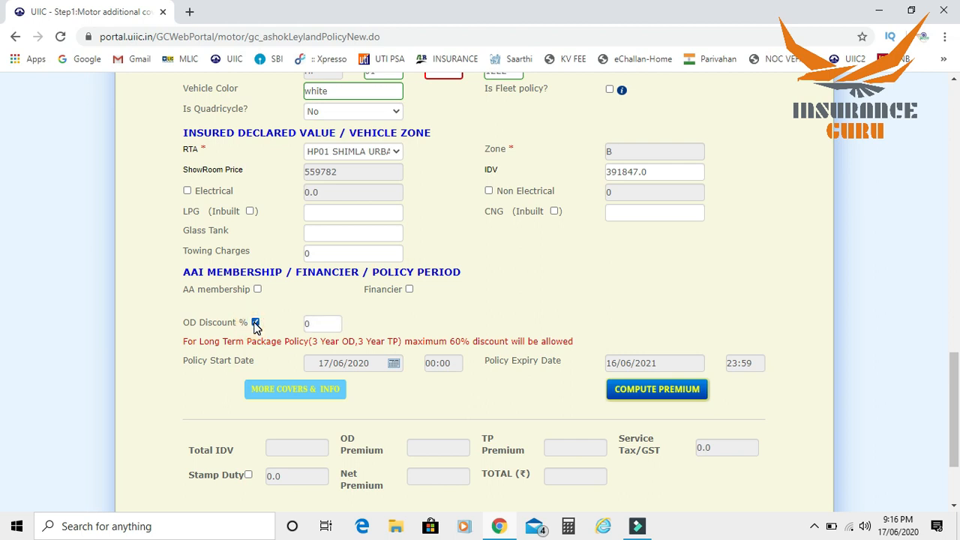
click(314, 327)
key(BackSpace)
text(2)
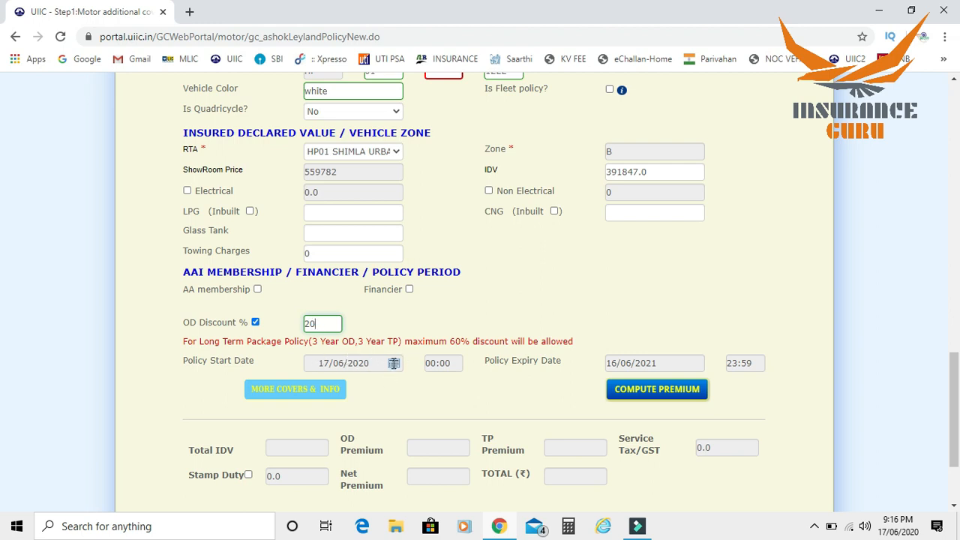
Step: Open the additional covers page and set Legal Liability to Paid Driver/Cleaner (IMT28) to 1
click(310, 391)
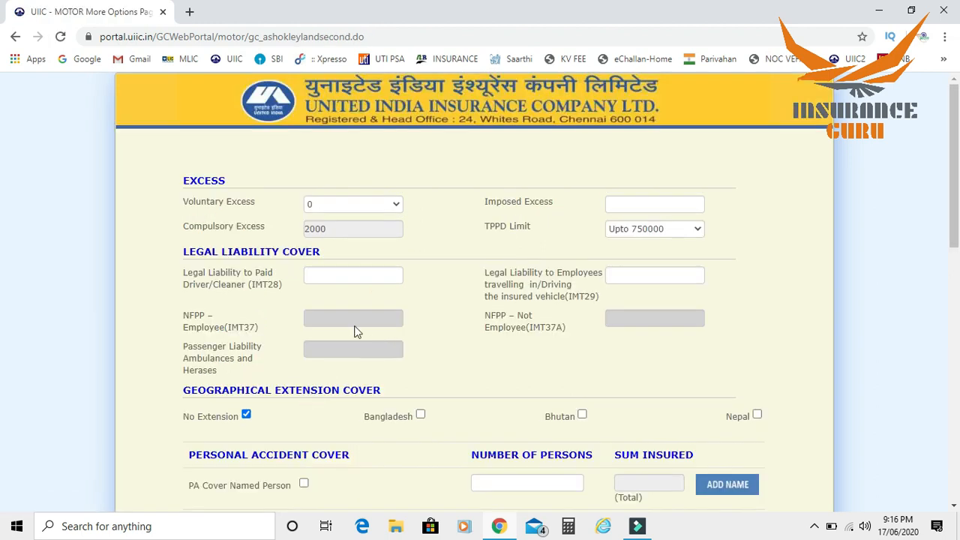
click(330, 280)
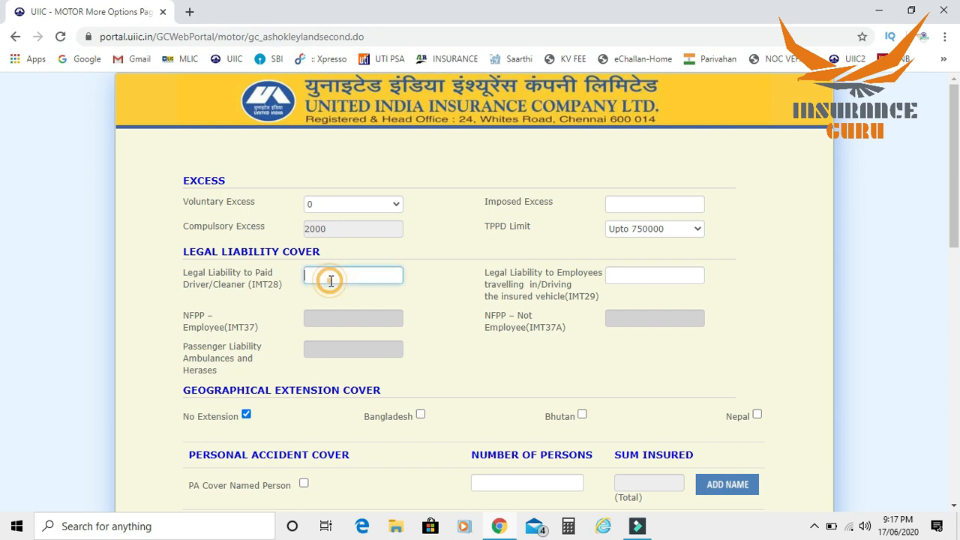
text(1)
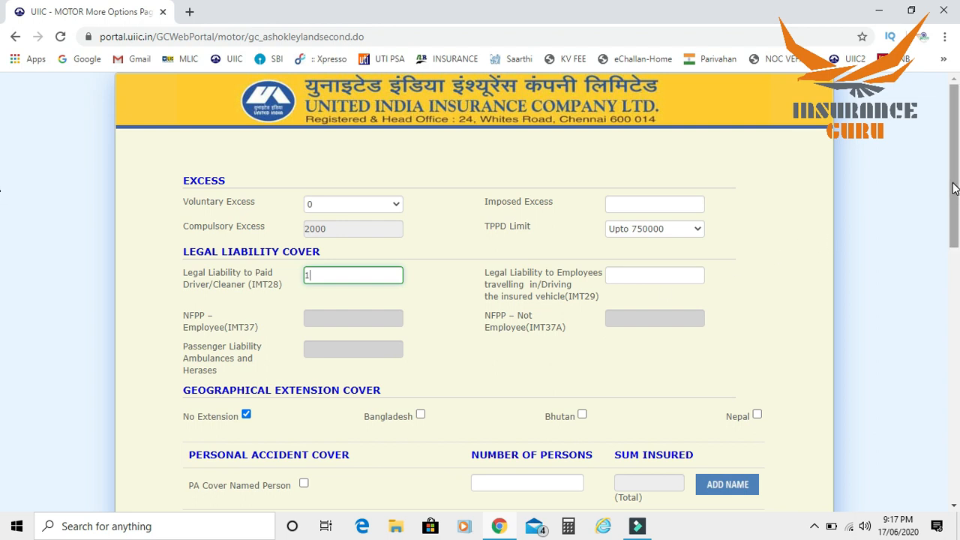
Step: Enter the nominee's name for the compulsory owner-driver PA cover and set the relationship to Other
scroll(954, 235, down, 2)
drag(954, 234, 951, 338)
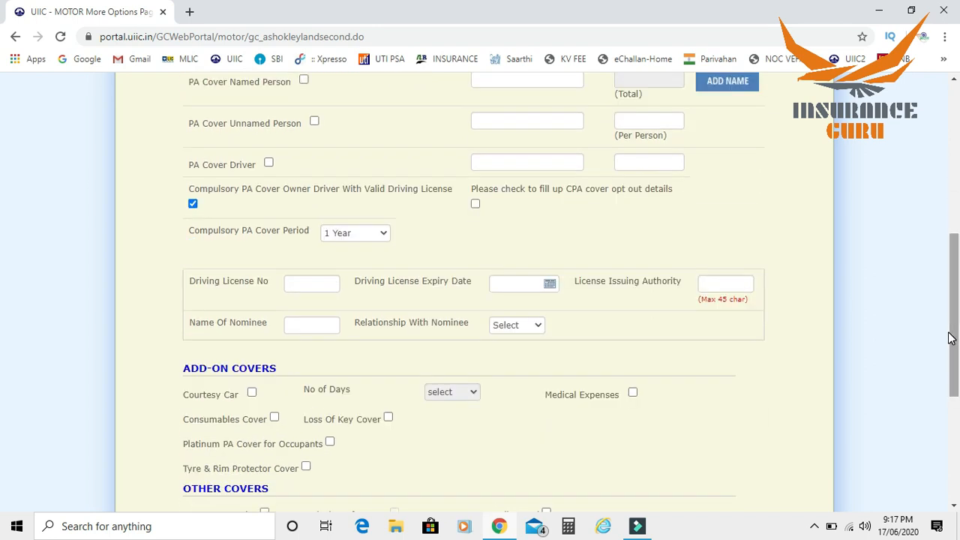
click(315, 325)
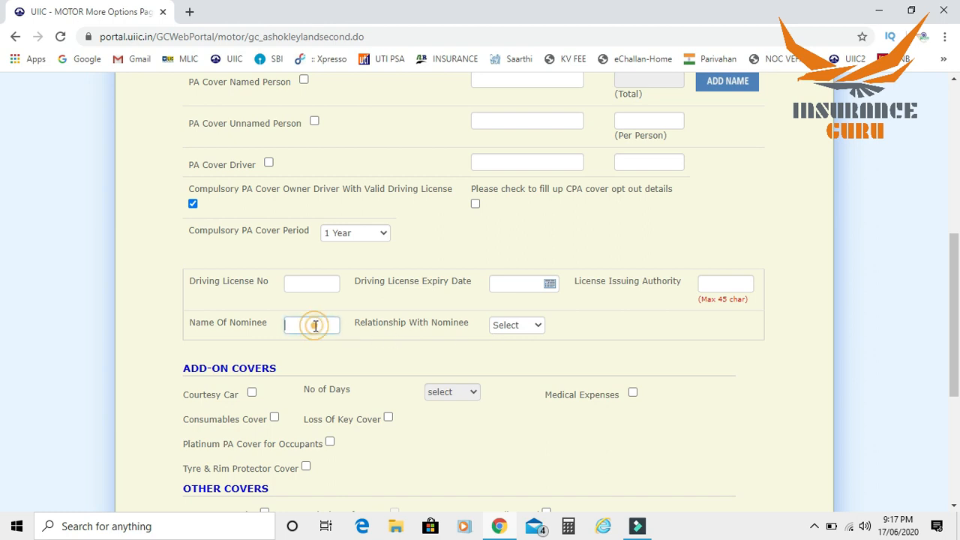
text(other)
key(Tab)
key(o)
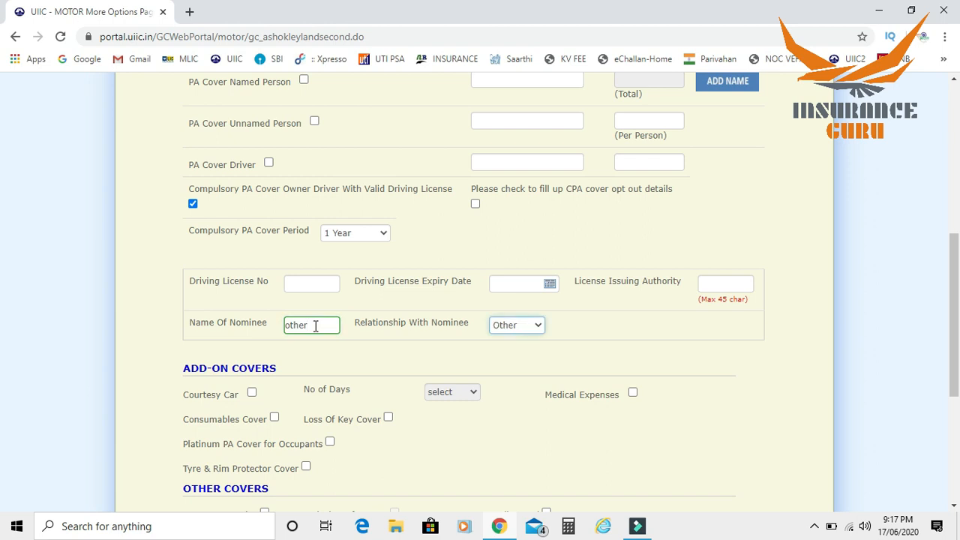
Step: Leave the add-on, other and safety device covers unselected and return to the premium section of the Risk Details form
drag(957, 281, 956, 386)
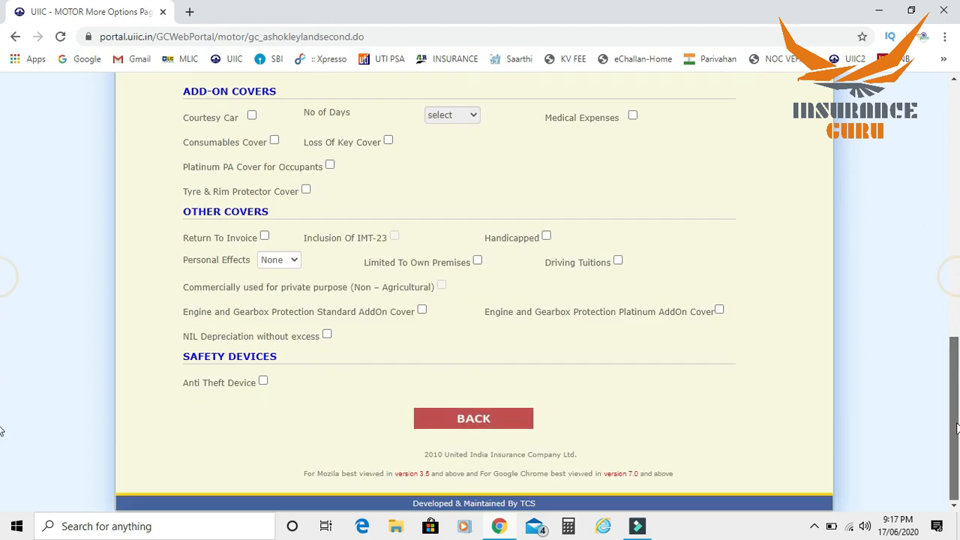
click(451, 424)
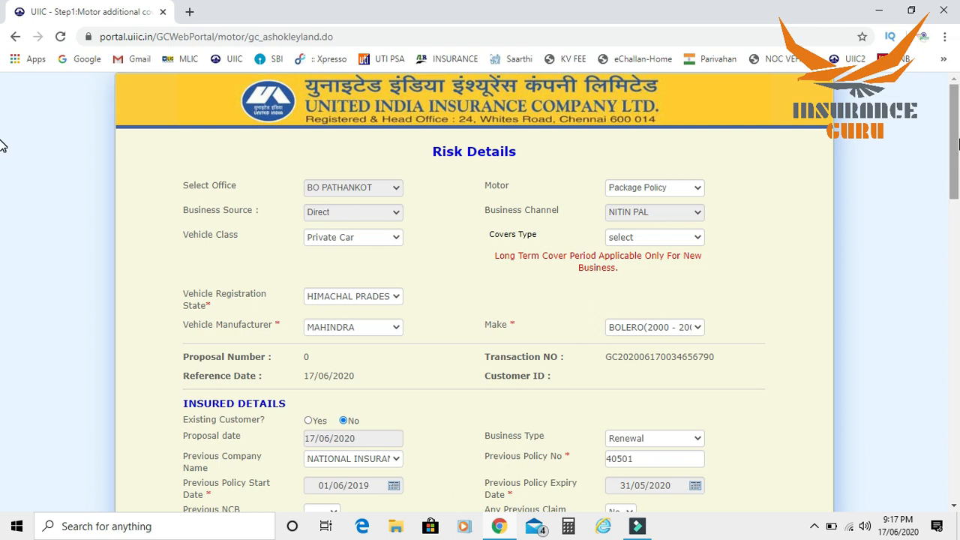
drag(957, 144, 947, 419)
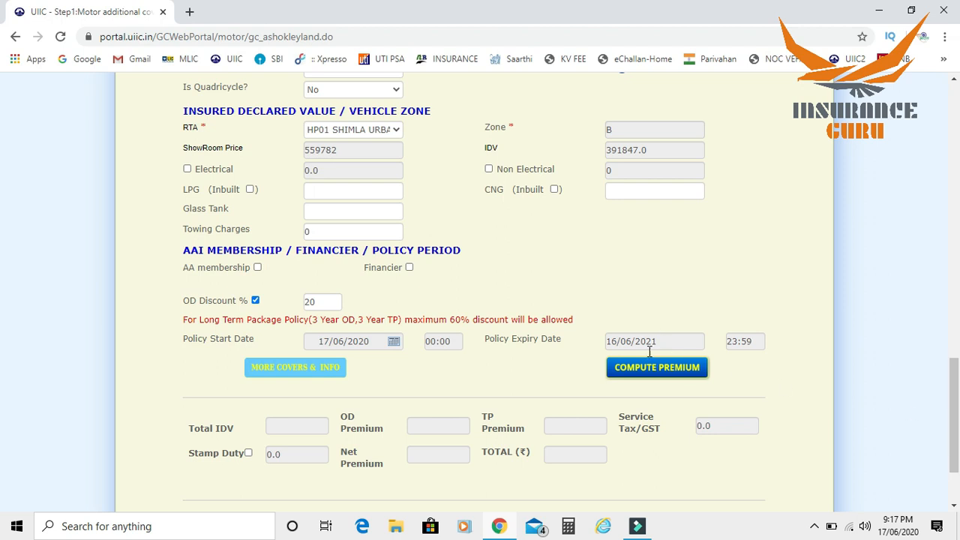
Step: Compute the policy premium and proceed without inserting a GSTIN/UIN
click(640, 372)
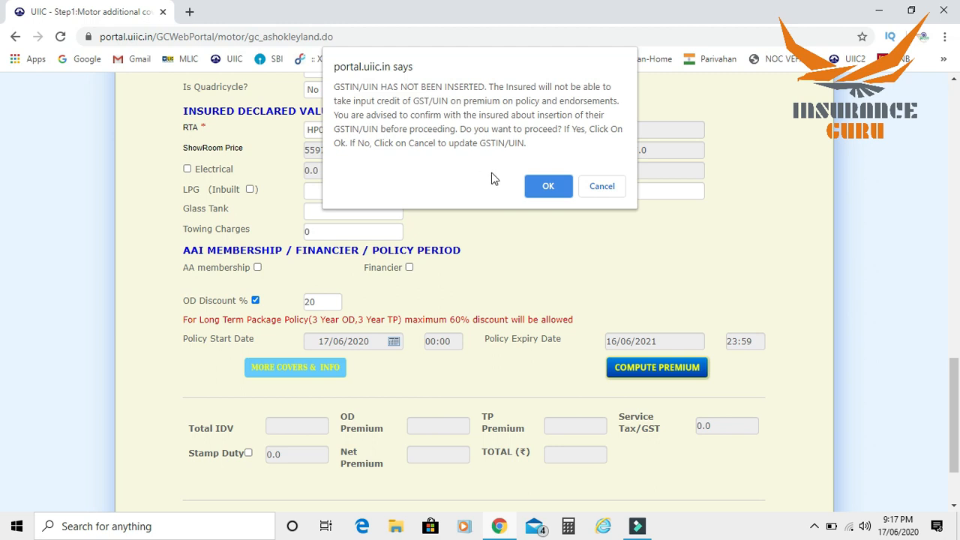
click(547, 187)
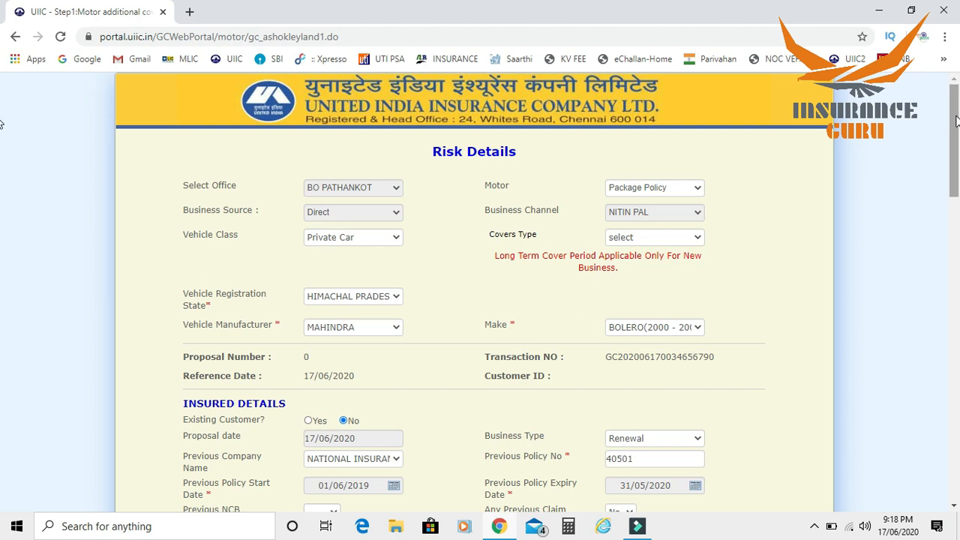
Step: Update the proposal with the computed premium and accept that it cannot be modified after updating
drag(956, 120, 945, 437)
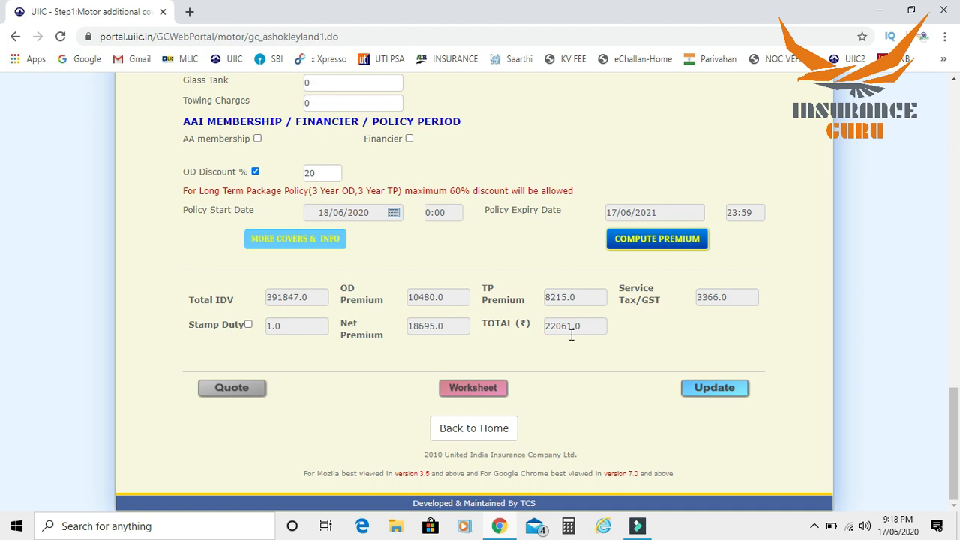
click(702, 393)
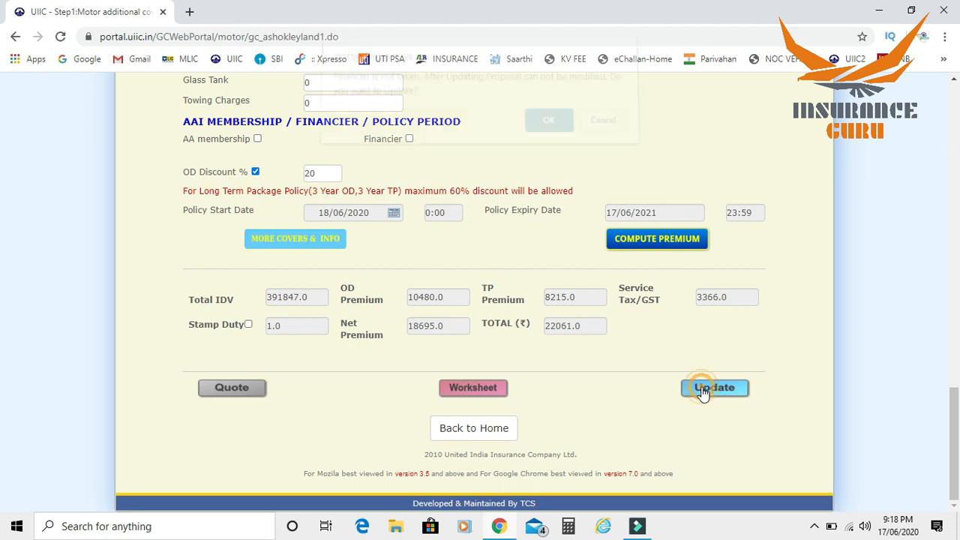
click(548, 131)
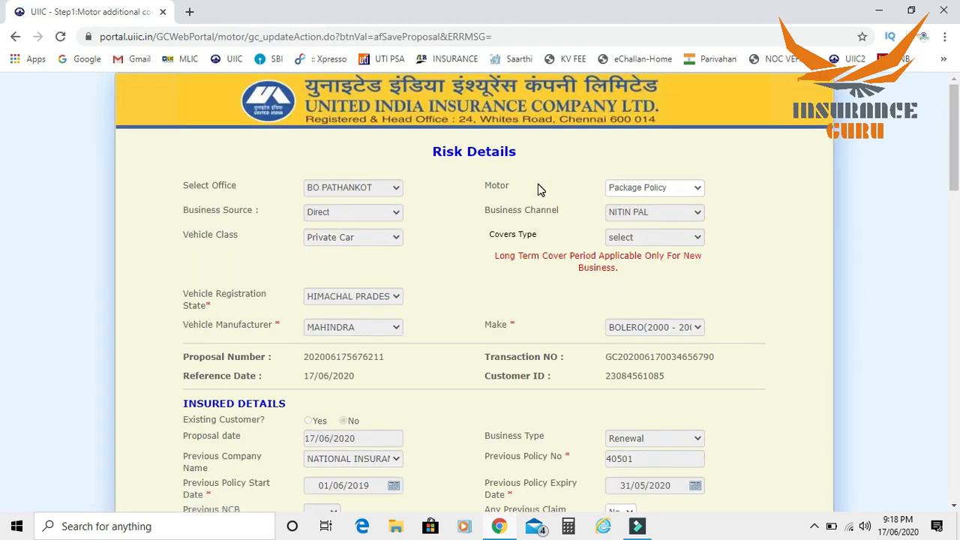
Step: Examine the document upload form for the break-in policy and the payment mode options, leaving the mode at CD
drag(952, 180, 945, 471)
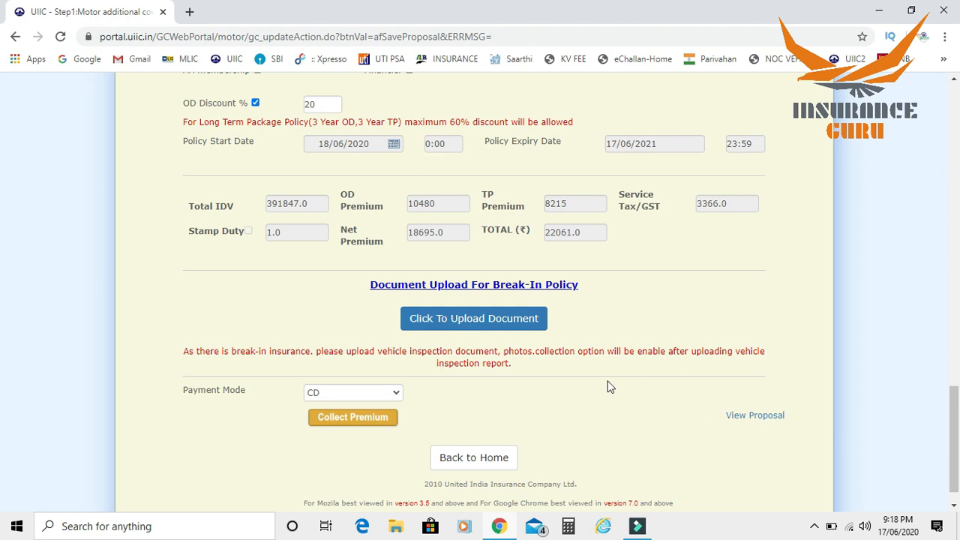
click(480, 321)
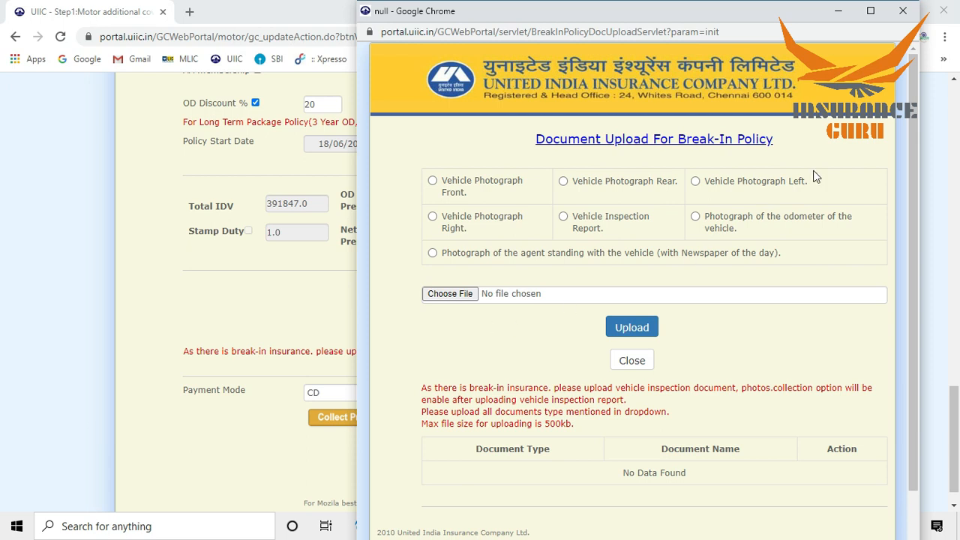
click(902, 10)
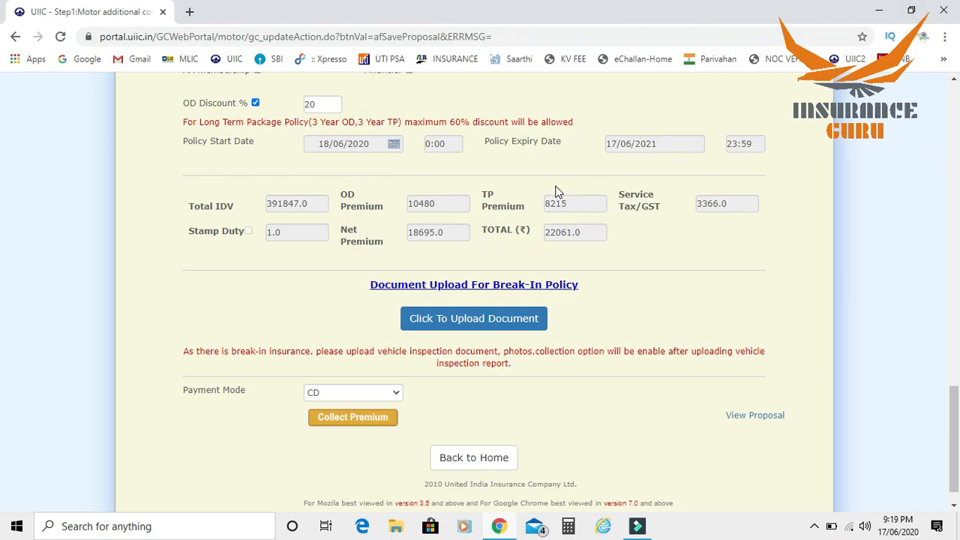
click(345, 393)
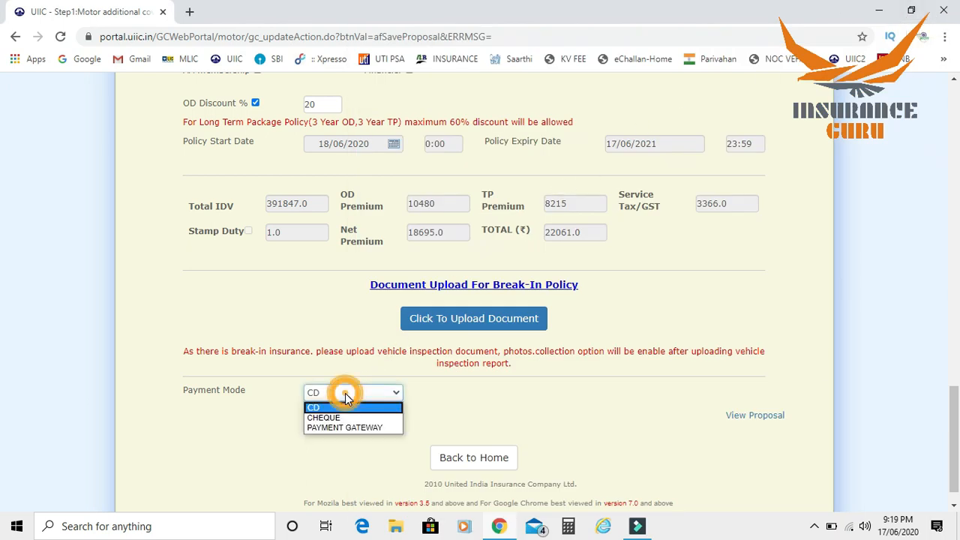
click(485, 413)
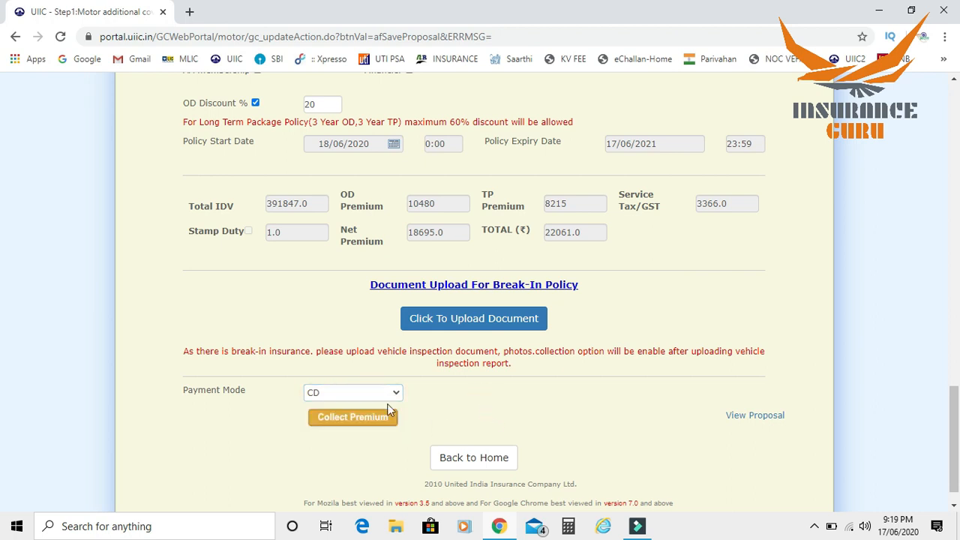